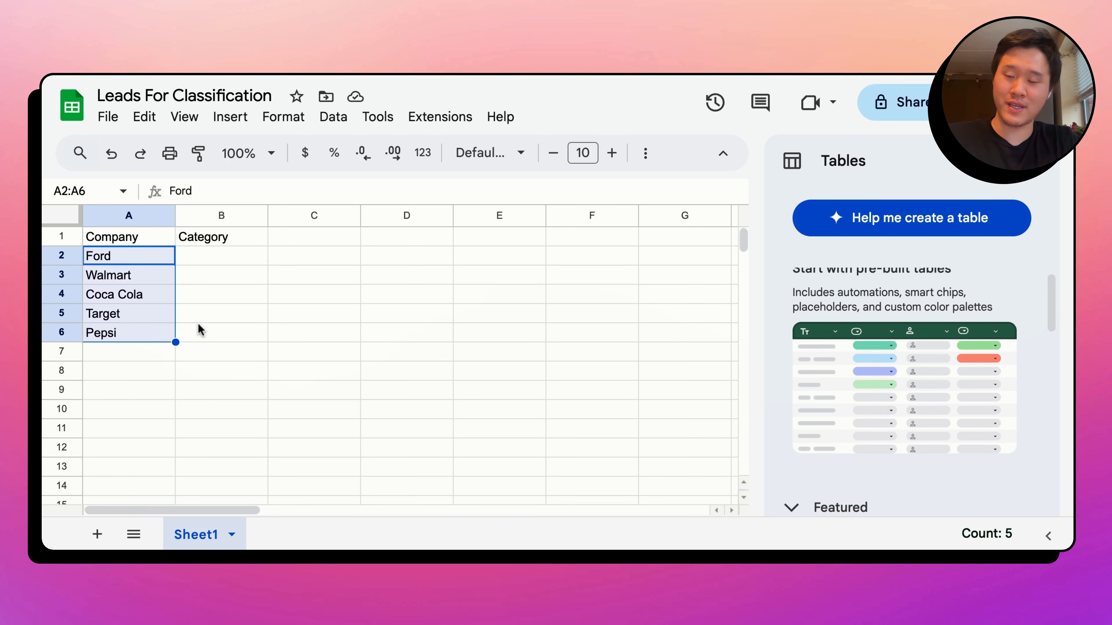
{"action": "left_click", "coordinate": [201, 314]}
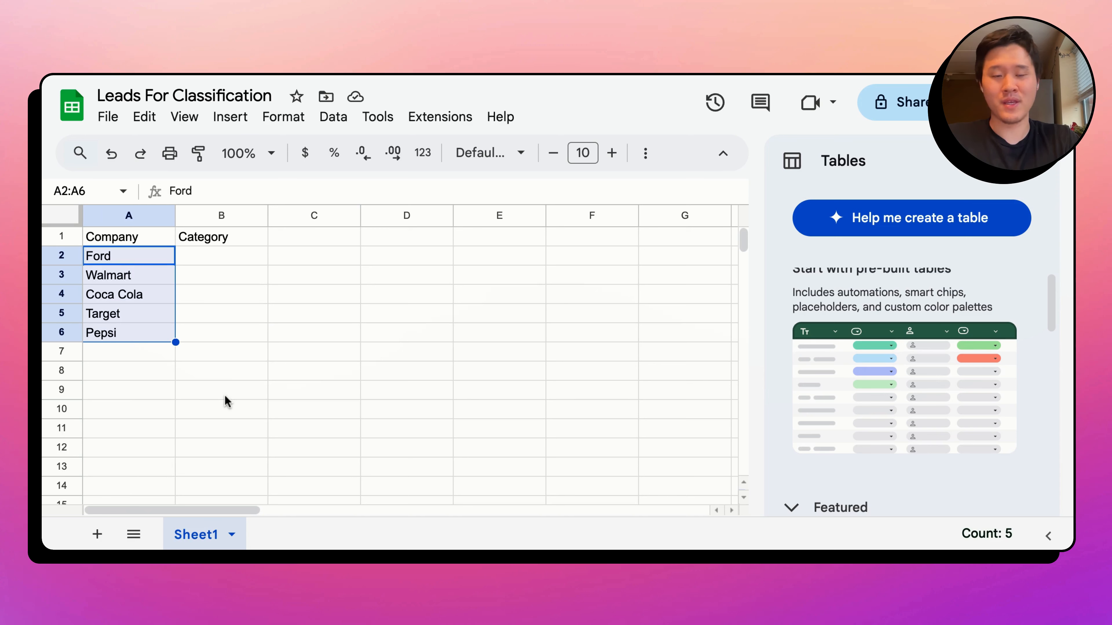
{"action": "left_click", "coordinate": [227, 399]}
{"action": "left_click_drag", "start_coordinate": [132, 275], "coordinate": [124, 356]}
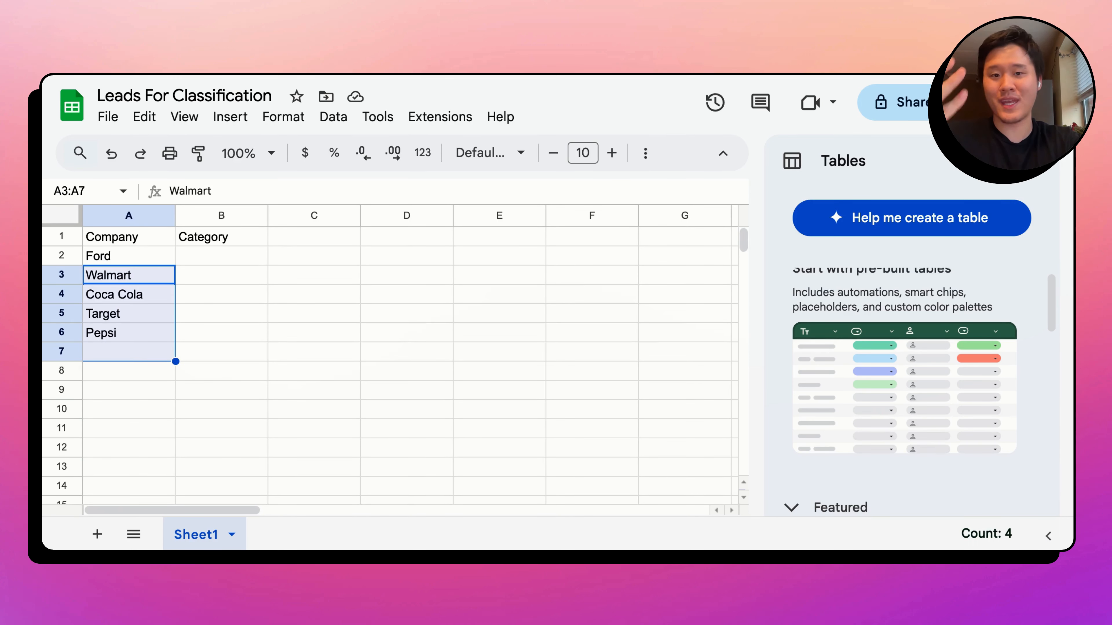
{"action": "left_click", "coordinate": [191, 346]}
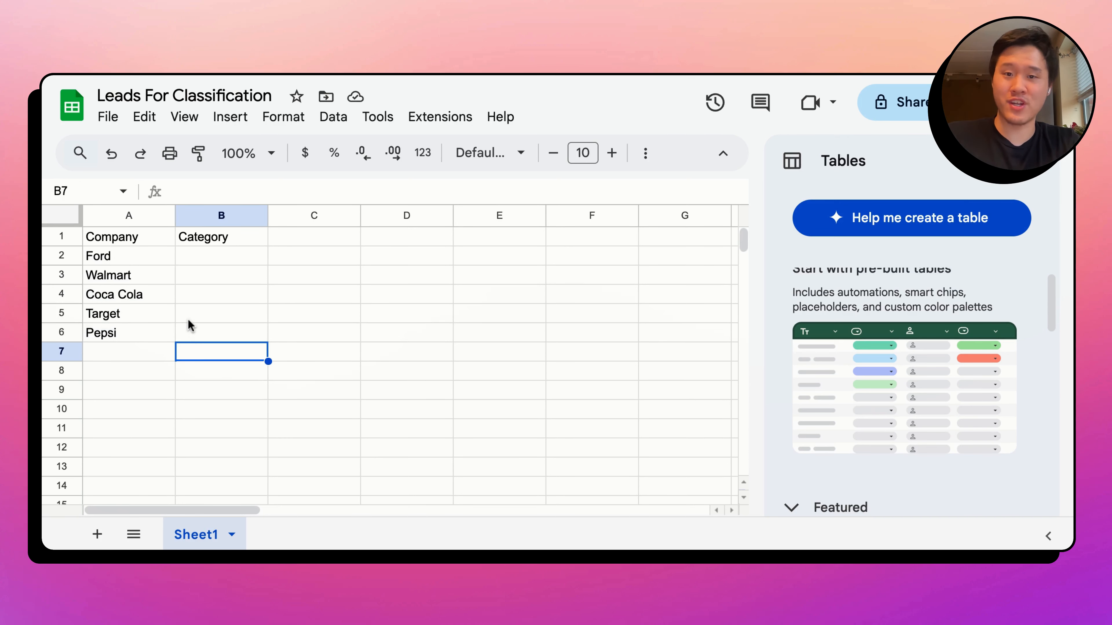
{"action": "left_click_drag", "start_coordinate": [137, 255], "coordinate": [259, 254]}
{"action": "left_click_drag", "start_coordinate": [162, 272], "coordinate": [188, 273]}
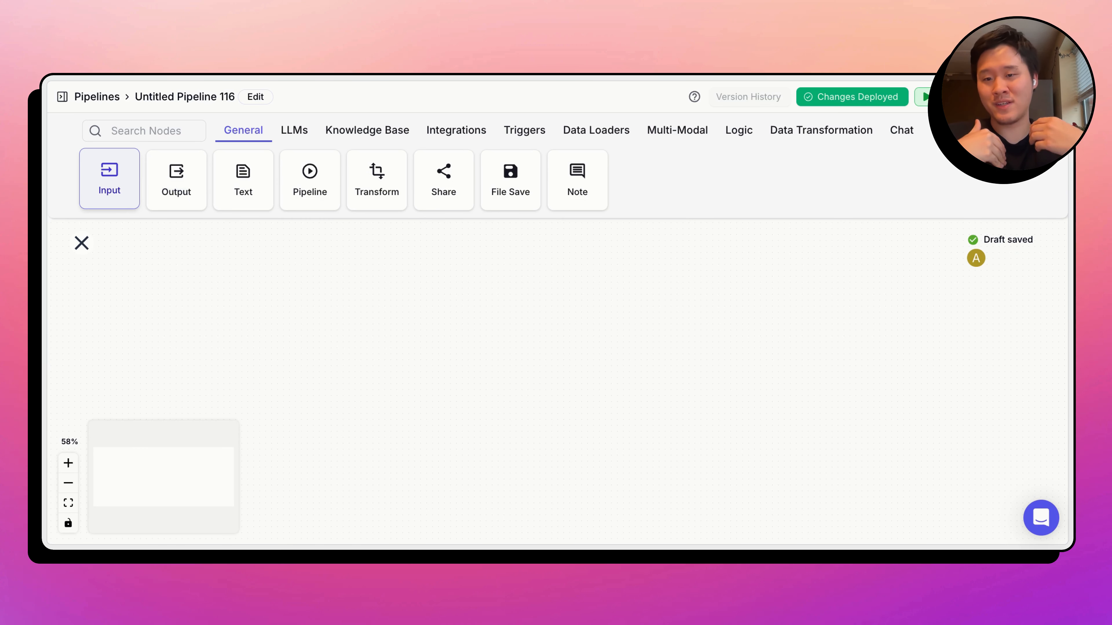
- Add a text Input node to the empty pipeline canvas and name it Company
{"action": "left_click_drag", "start_coordinate": [109, 180], "coordinate": [328, 309]}
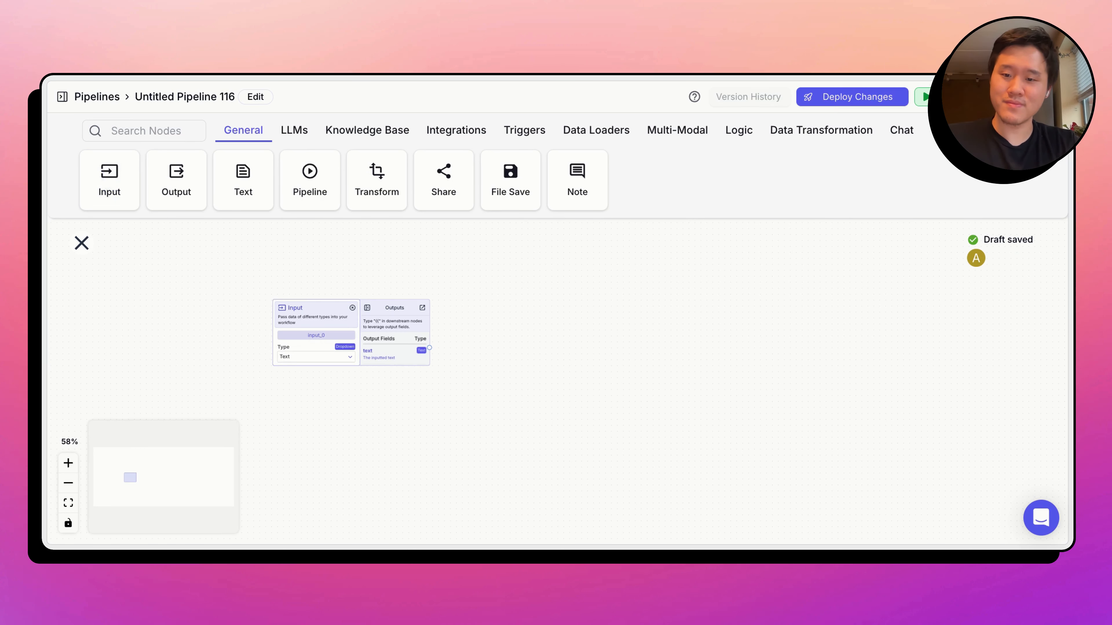
{"action": "left_click", "coordinate": [69, 465]}
{"action": "left_click", "coordinate": [70, 465]}
{"action": "left_click", "coordinate": [69, 465]}
{"action": "scroll", "coordinate": [449, 393], "scroll_direction": "left", "scroll_amount": 7}
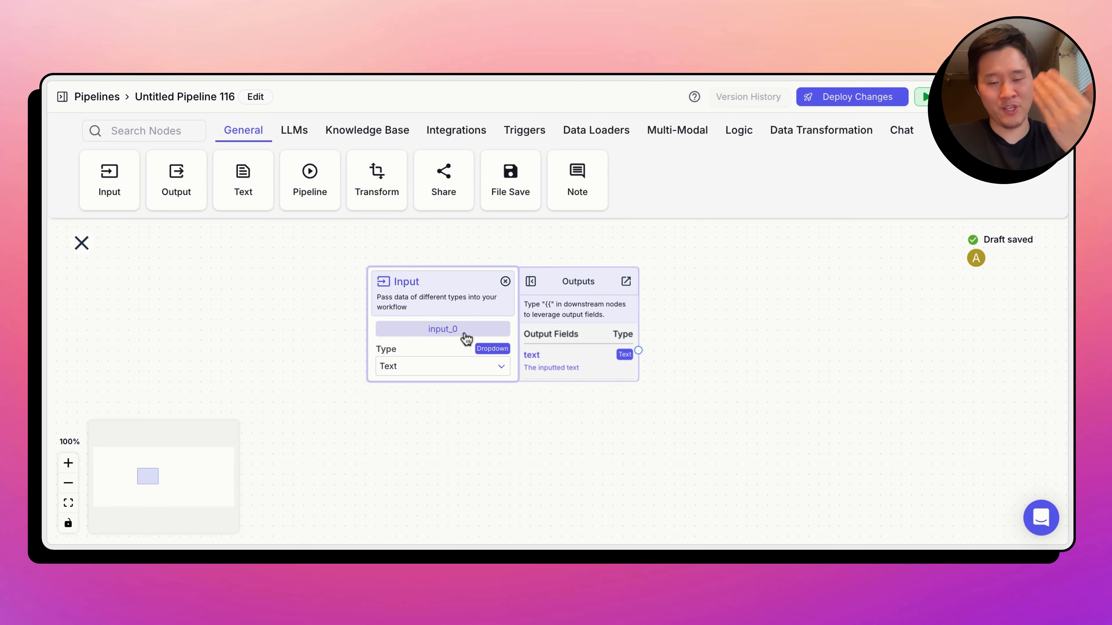
{"action": "left_click", "coordinate": [464, 335]}
{"action": "key", "text": "super+a"}
{"action": "type", "text": "Compan"}
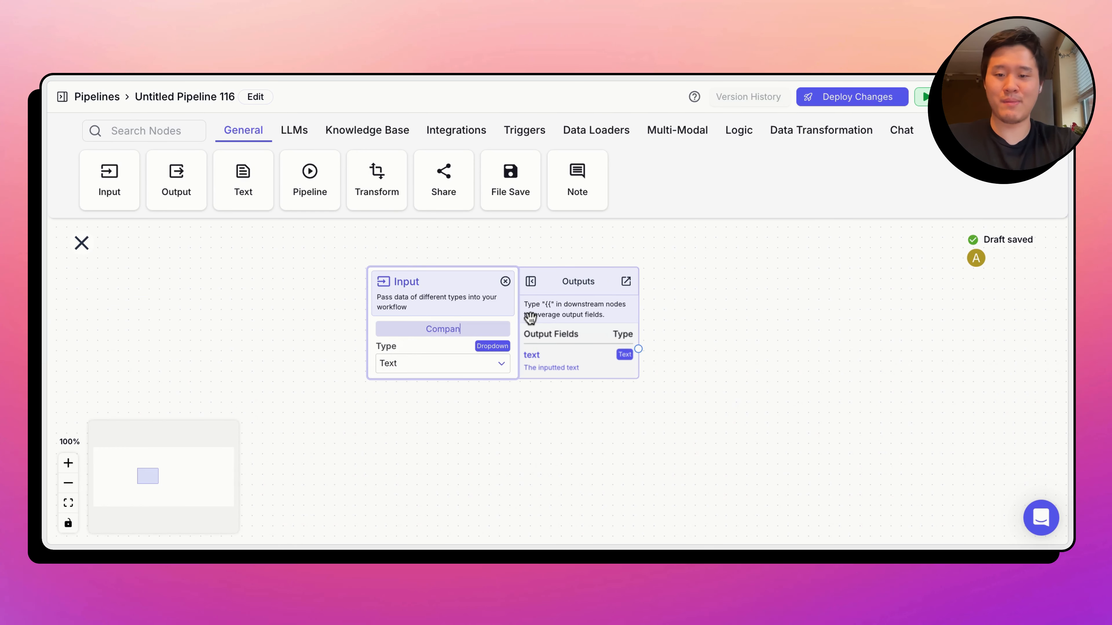
{"action": "type", "text": "y"}
{"action": "scroll", "coordinate": [486, 427], "scroll_direction": "right", "scroll_amount": 5}
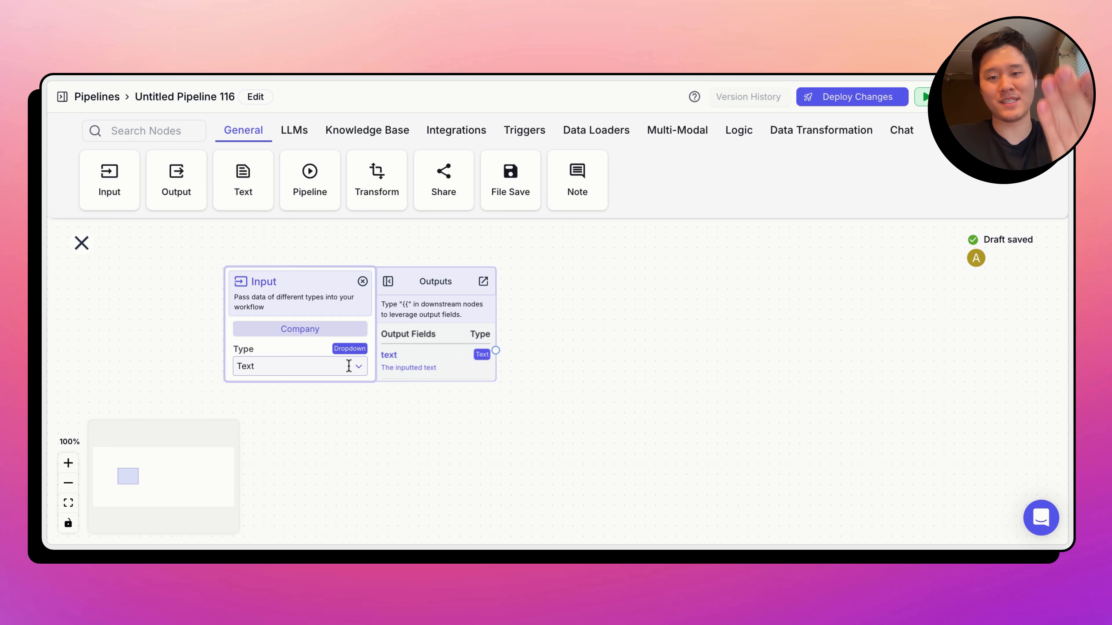
- Add a Web Search data loader node to the pipeline and set its provider to Google Search
{"action": "left_click", "coordinate": [302, 131]}
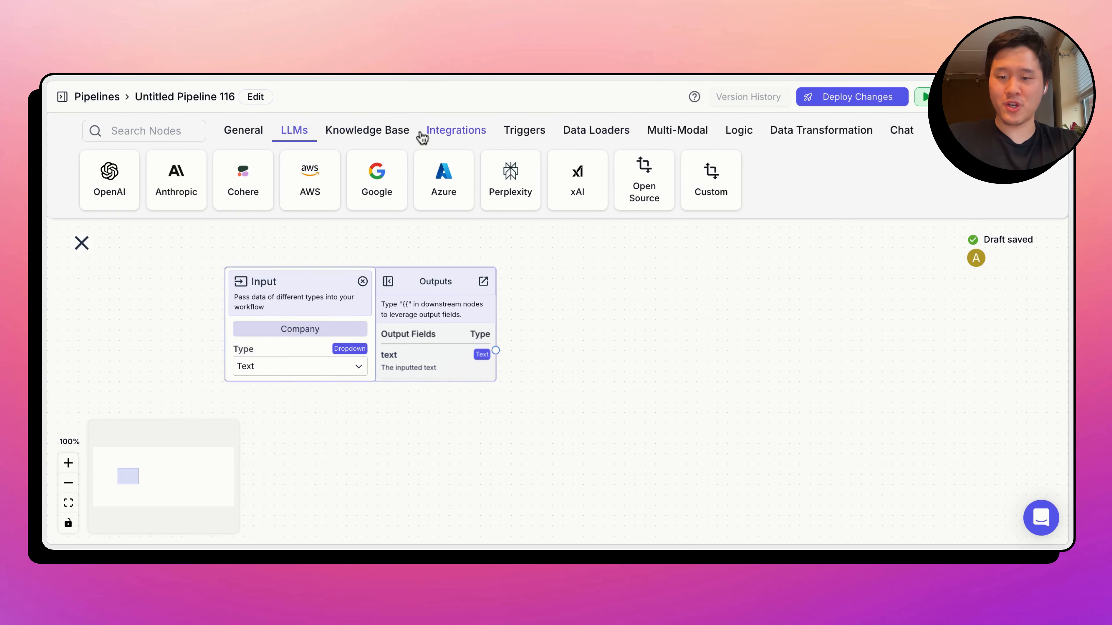
{"action": "left_click", "coordinate": [596, 131]}
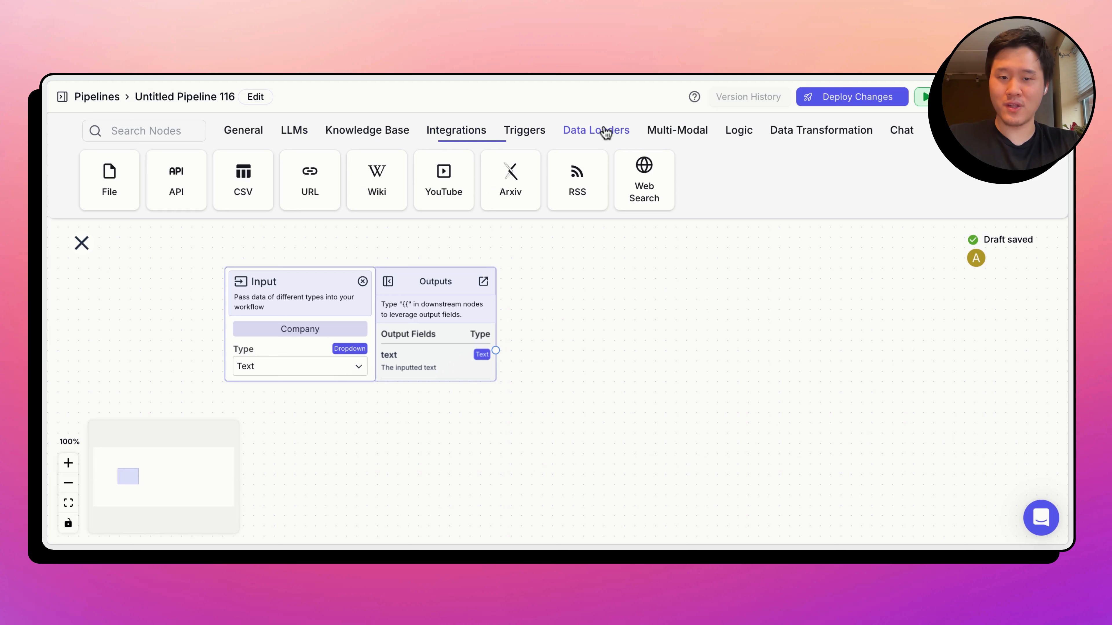
{"action": "left_click", "coordinate": [653, 177]}
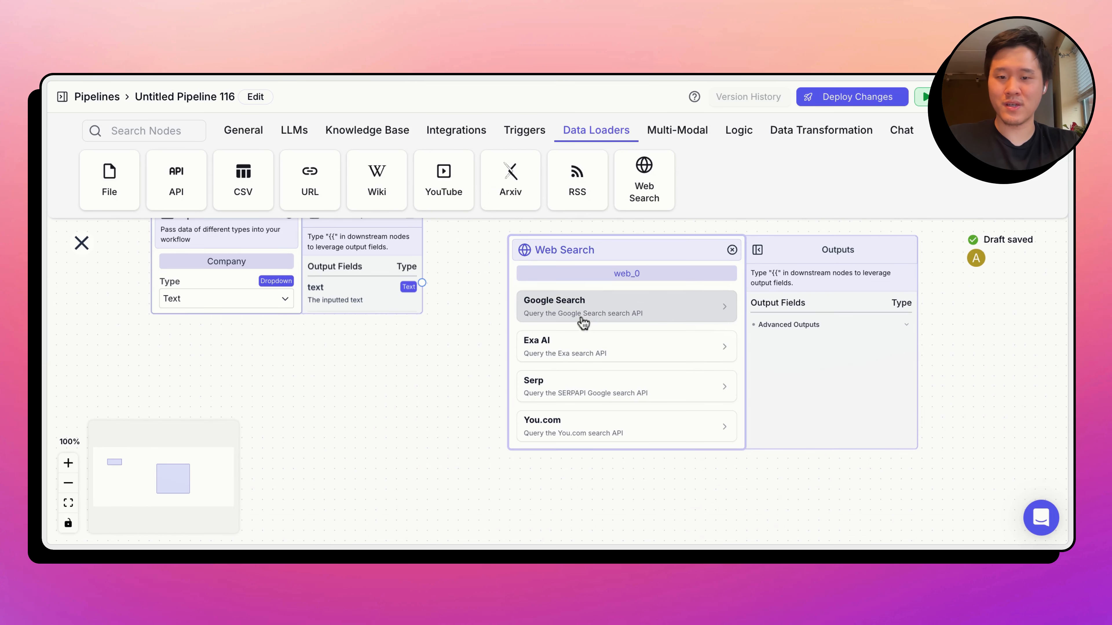
{"action": "left_click", "coordinate": [583, 323]}
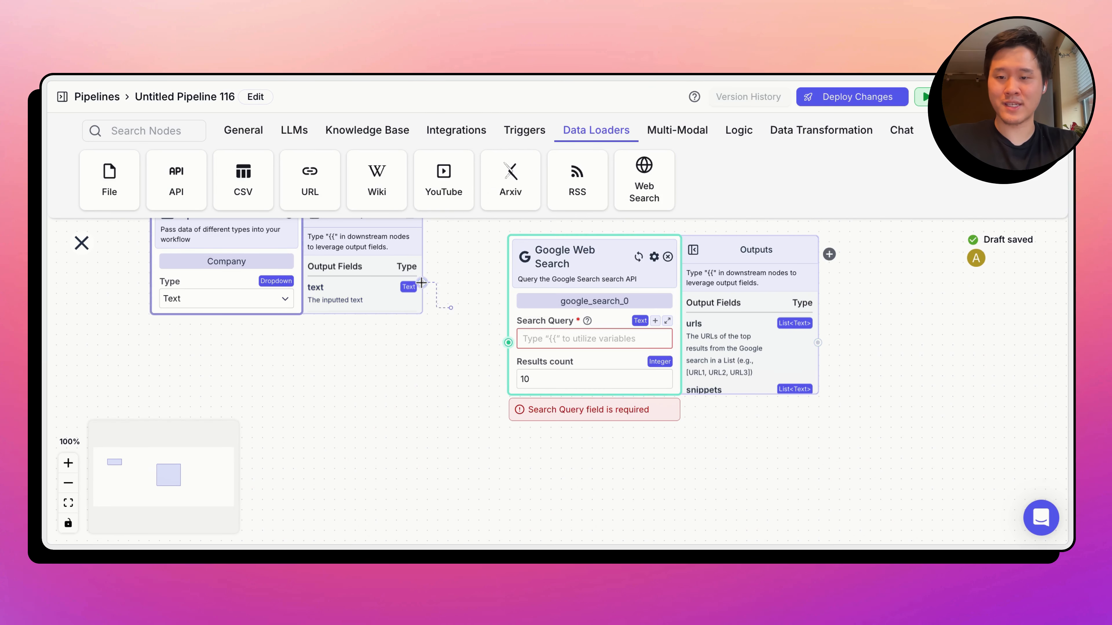
- Connect the Company node's text output to the Google Web Search query and set the results count to 5
{"action": "left_click_drag", "start_coordinate": [491, 332], "coordinate": [508, 342]}
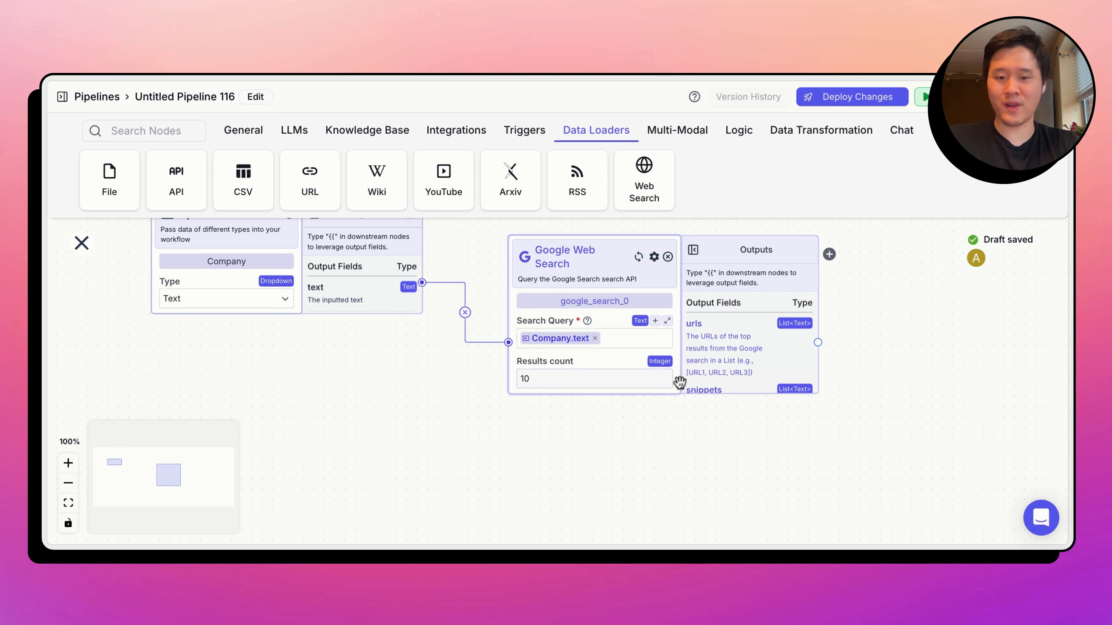
{"action": "left_click", "coordinate": [665, 381]}
{"action": "left_click", "coordinate": [665, 383]}
{"action": "left_click", "coordinate": [665, 382]}
{"action": "left_click", "coordinate": [665, 382]}
{"action": "left_click", "coordinate": [664, 382]}
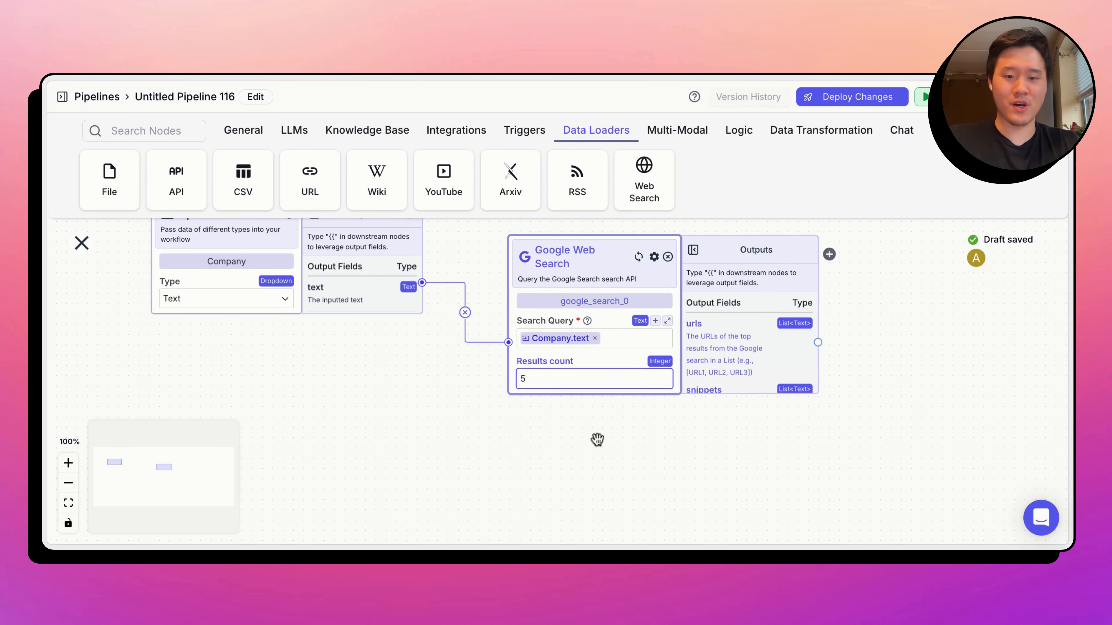
- Review the Google Web Search node's urls and snippets outputs and add an OpenAI LLM node beside it
{"action": "left_click_drag", "start_coordinate": [597, 440], "coordinate": [470, 471]}
{"action": "scroll", "coordinate": [587, 420], "scroll_direction": "down", "scroll_amount": 3}
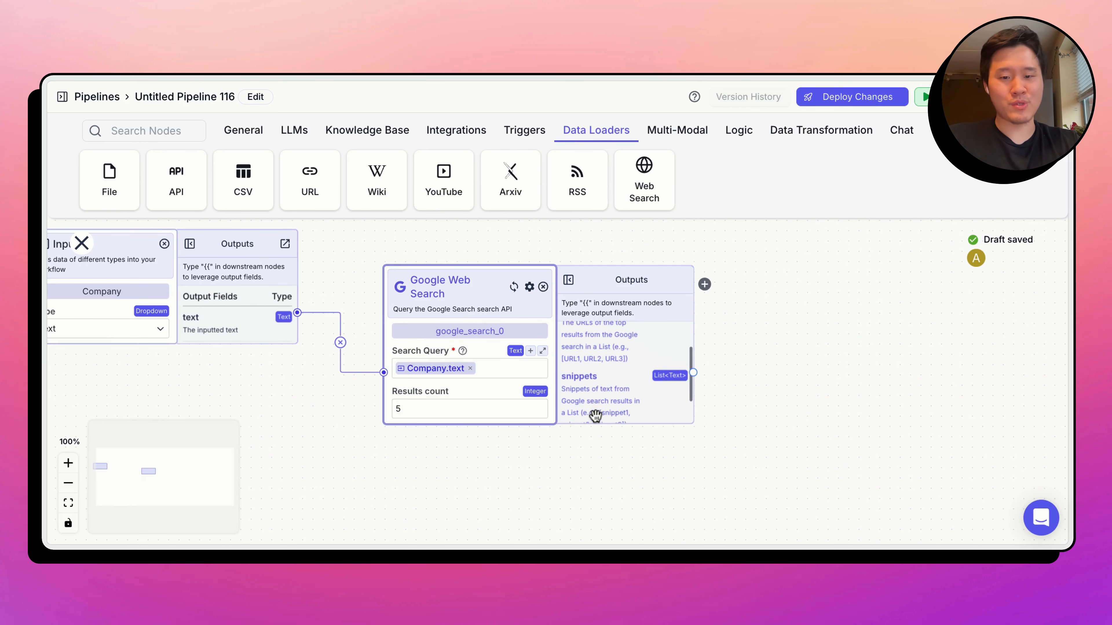
{"action": "scroll", "coordinate": [595, 416], "scroll_direction": "up", "scroll_amount": 4}
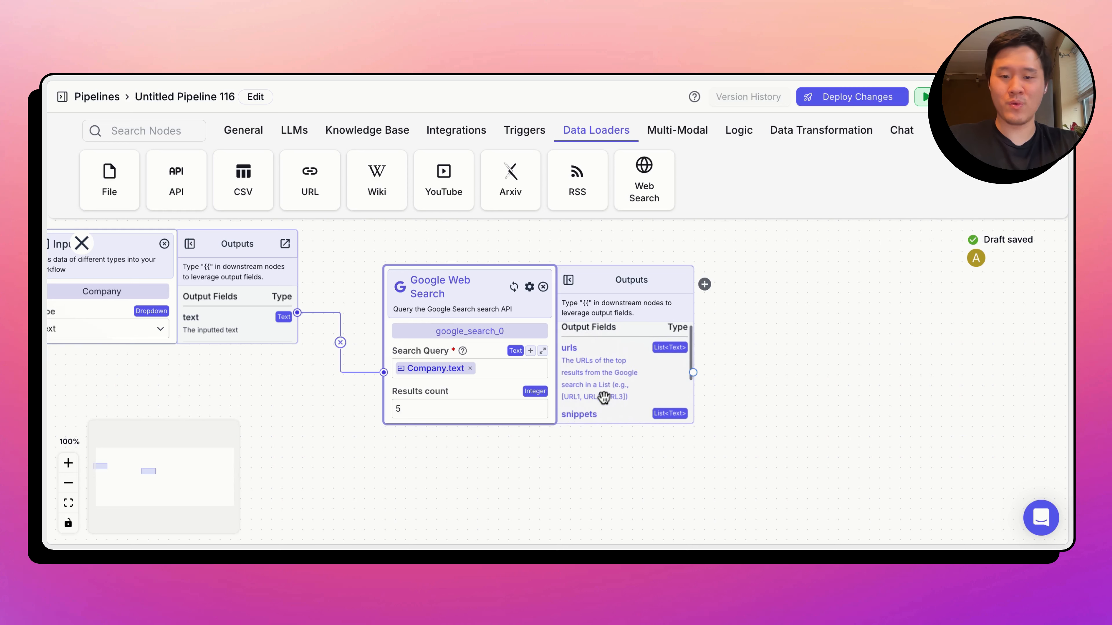
{"action": "scroll", "coordinate": [604, 394], "scroll_direction": "down", "scroll_amount": 1}
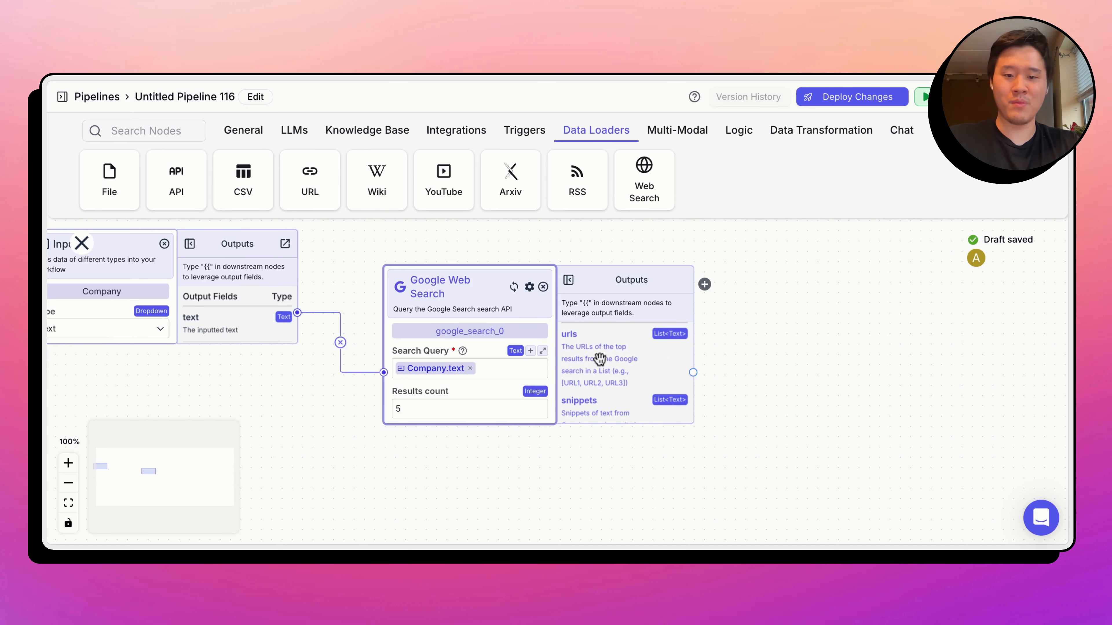
{"action": "scroll", "coordinate": [604, 353], "scroll_direction": "down", "scroll_amount": 3}
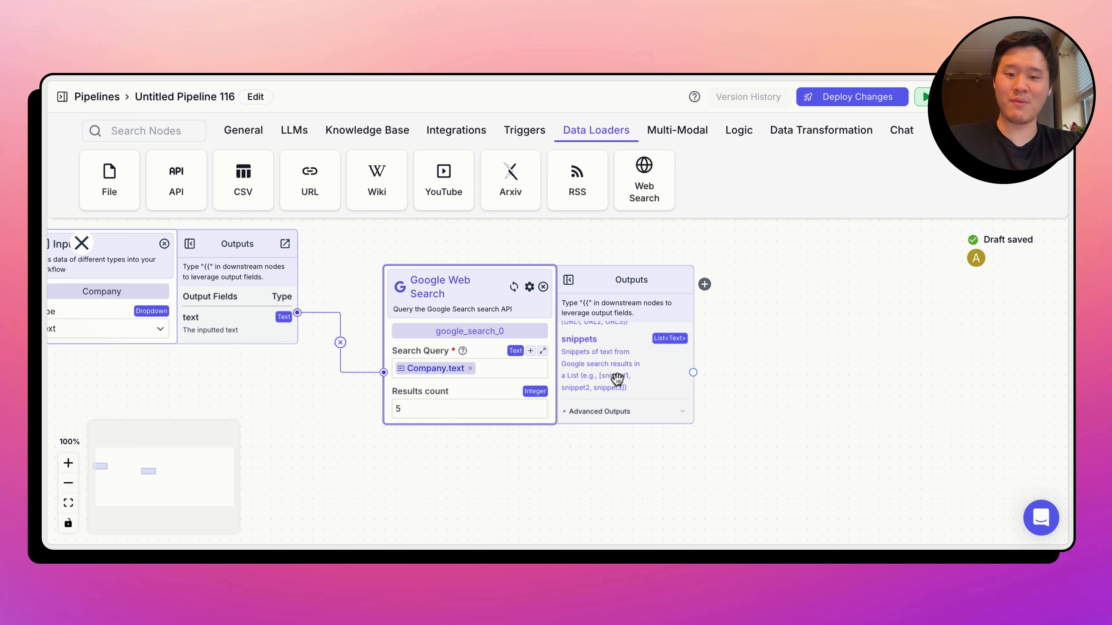
{"action": "left_click_drag", "start_coordinate": [808, 371], "coordinate": [662, 415]}
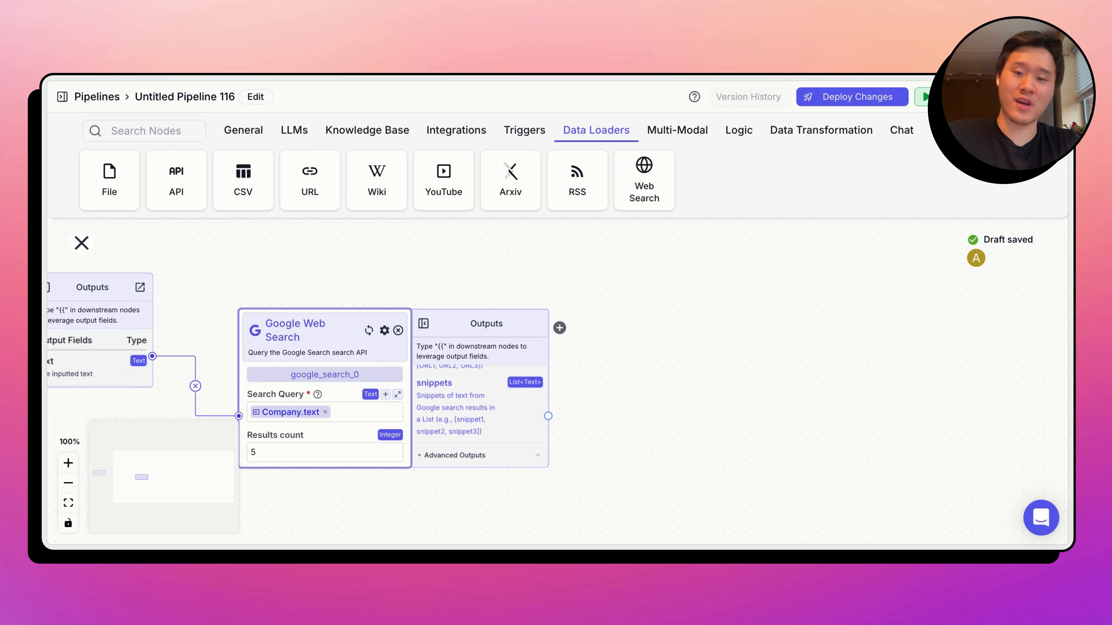
{"action": "left_click", "coordinate": [294, 130]}
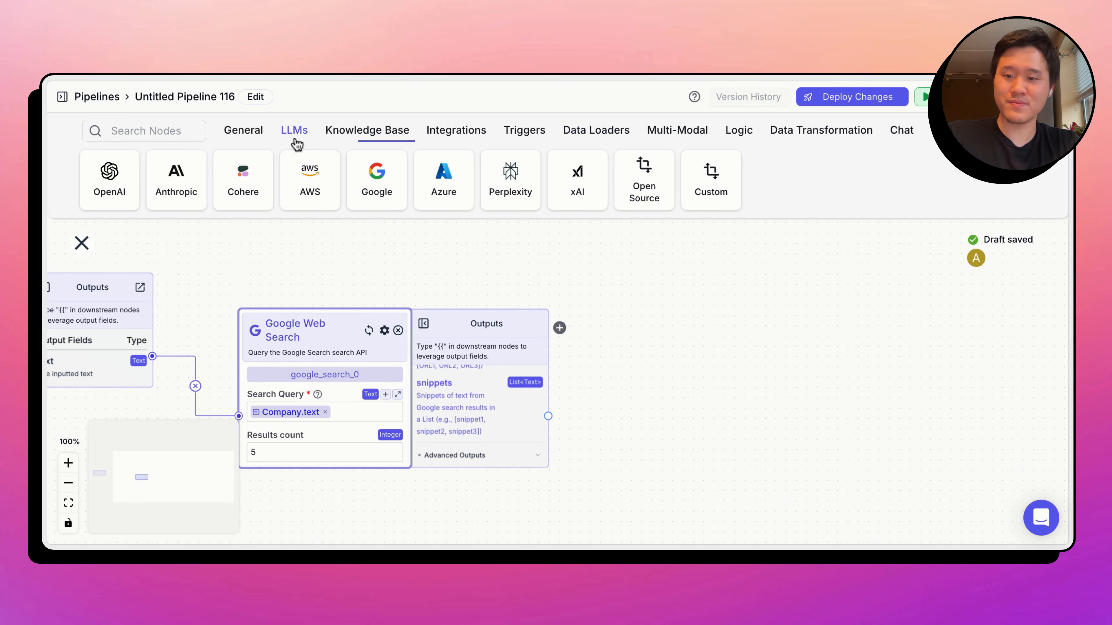
{"action": "left_click", "coordinate": [115, 197]}
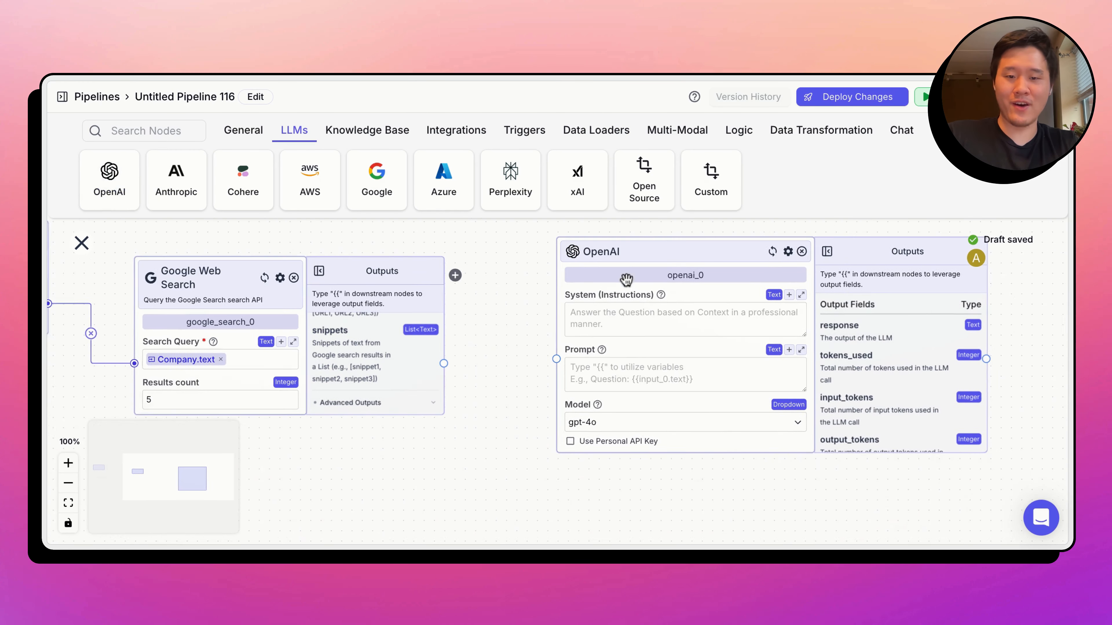
- Begin the OpenAI node's system instructions with "You classify the Company into one of three categories: Automobiles, Consumer Packaged Goods, or Retail."
{"action": "left_click", "coordinate": [587, 310]}
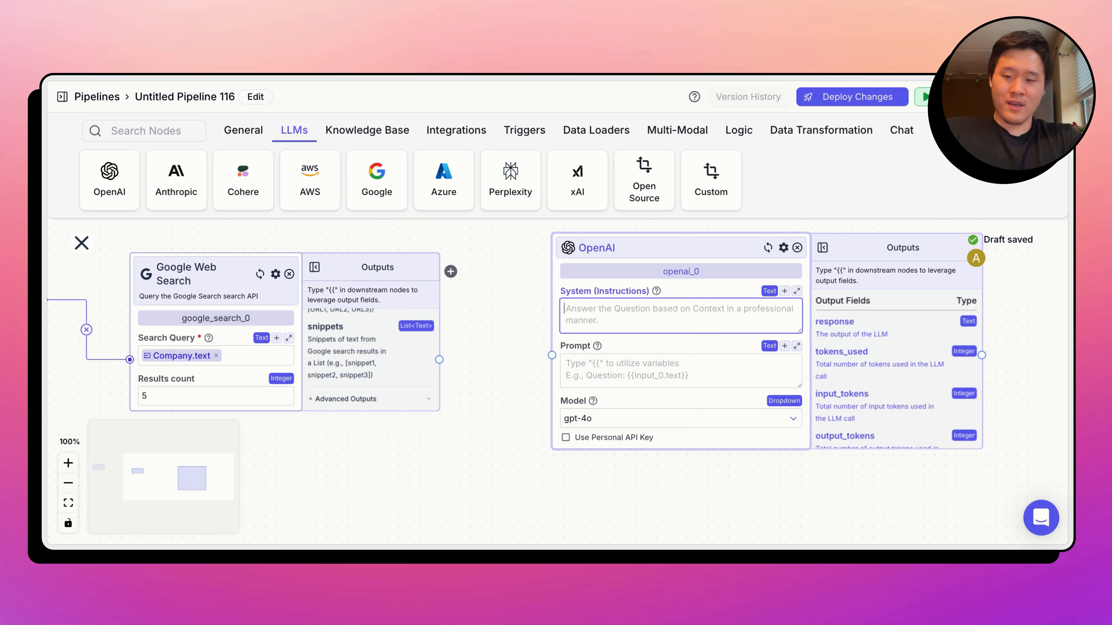
{"action": "type", "text": "You classify the Co"}
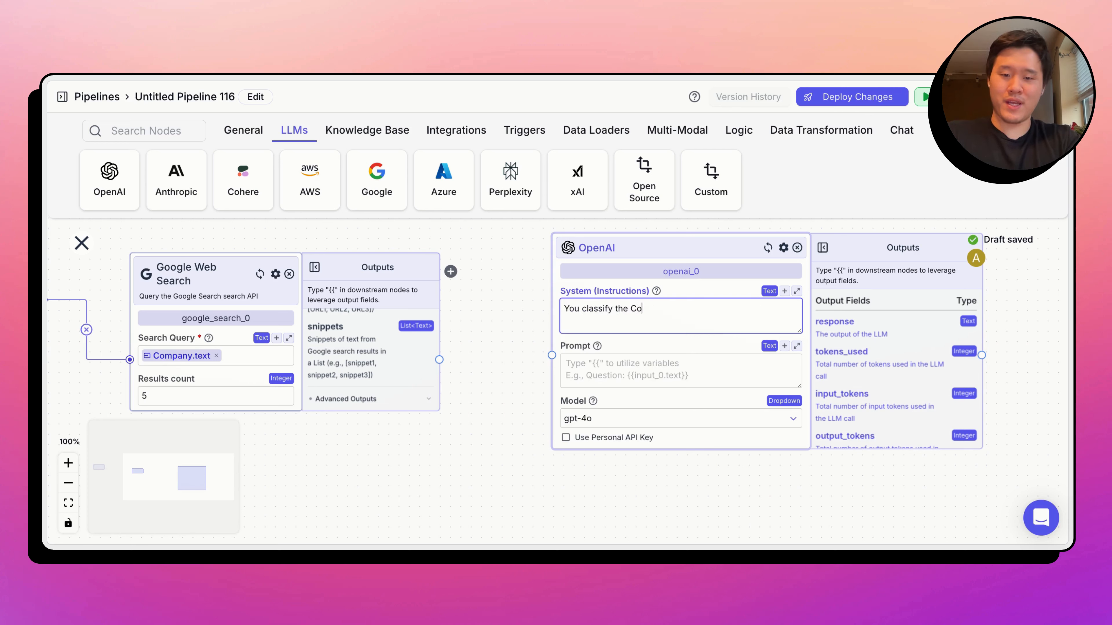
{"action": "type", "text": "mpany into on"}
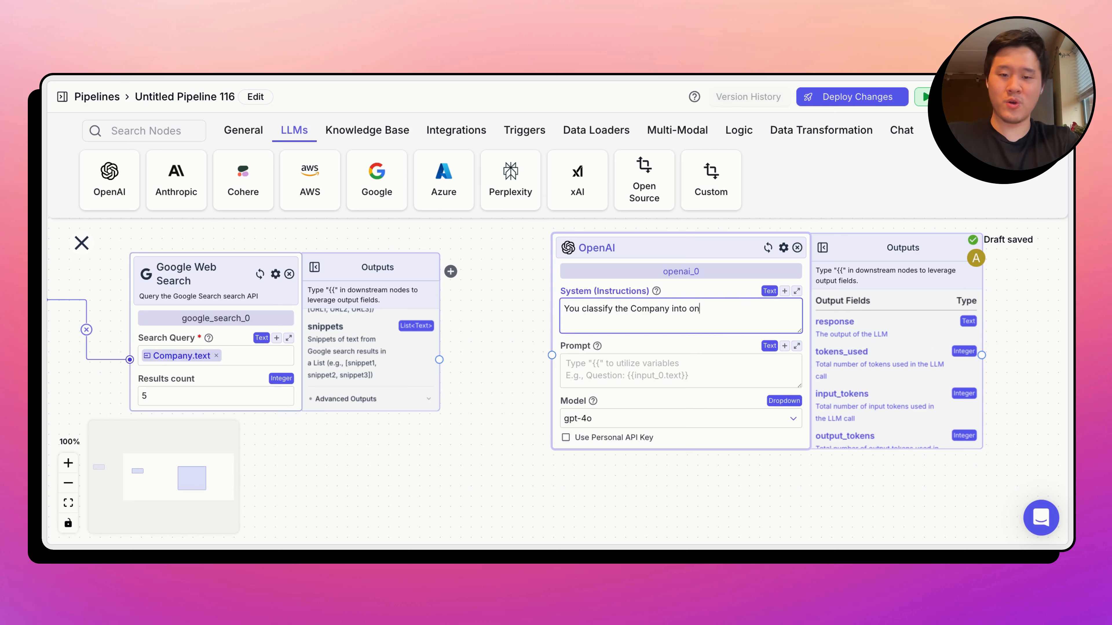
{"action": "type", "text": "e of three categ"}
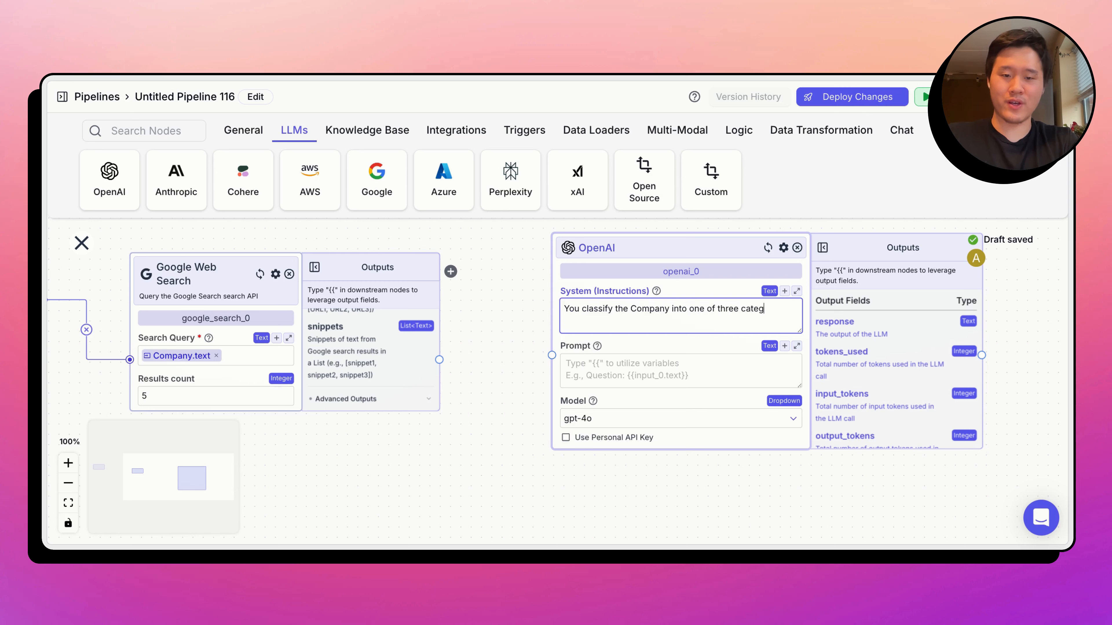
{"action": "type", "text": "ories: Auto"}
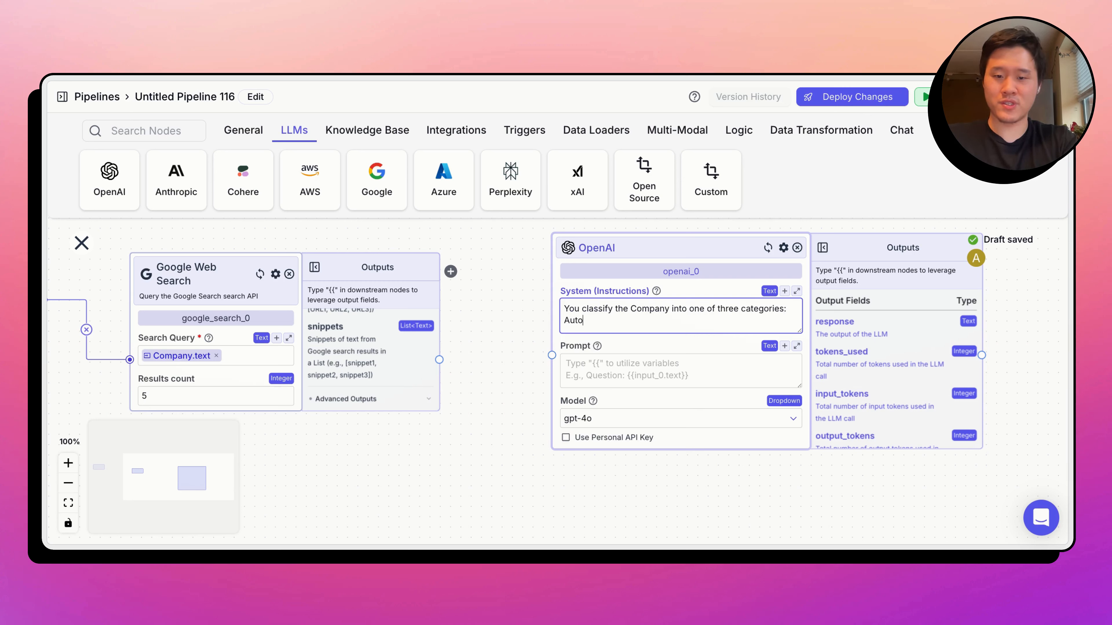
{"action": "type", "text": "mobiles, Consum"}
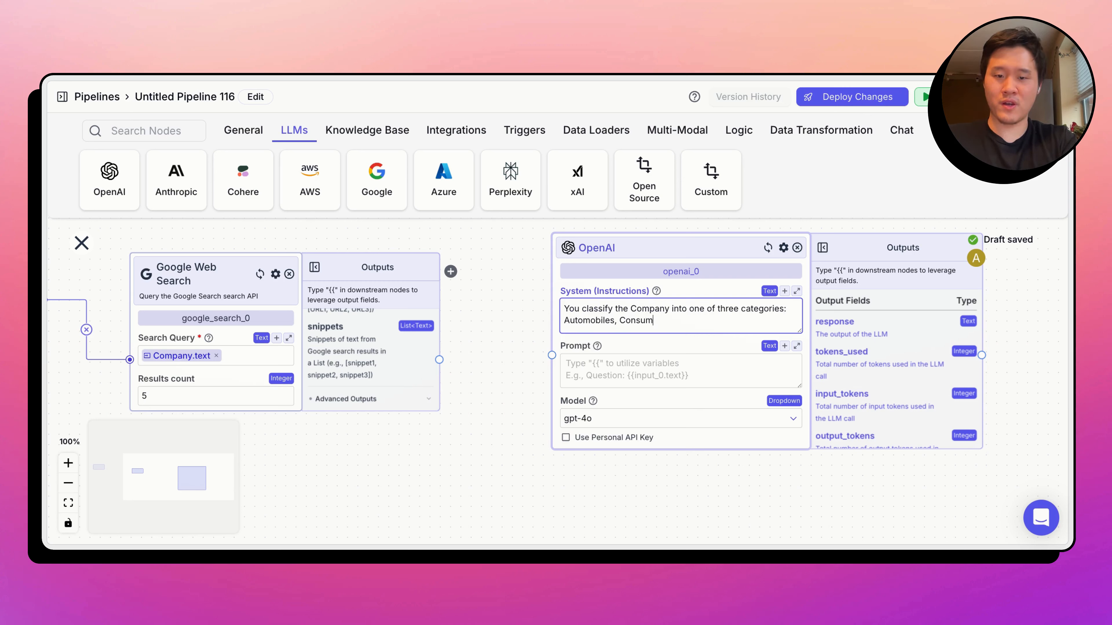
{"action": "type", "text": "er Packaged Goods, or R"}
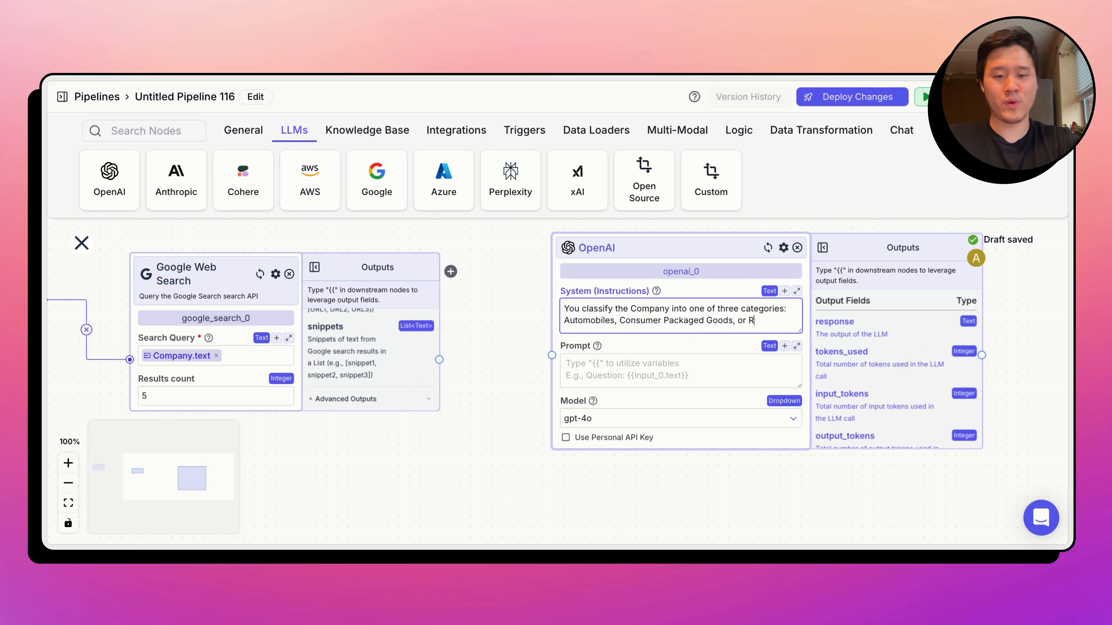
{"action": "type", "text": "etail."}
- Add a second paragraph to the system instructions: "If the company doesn't fit into one of these three categories, respond with: other"
{"action": "key", "text": "Return"}
{"action": "key", "text": "Return"}
{"action": "type", "text": "If the"}
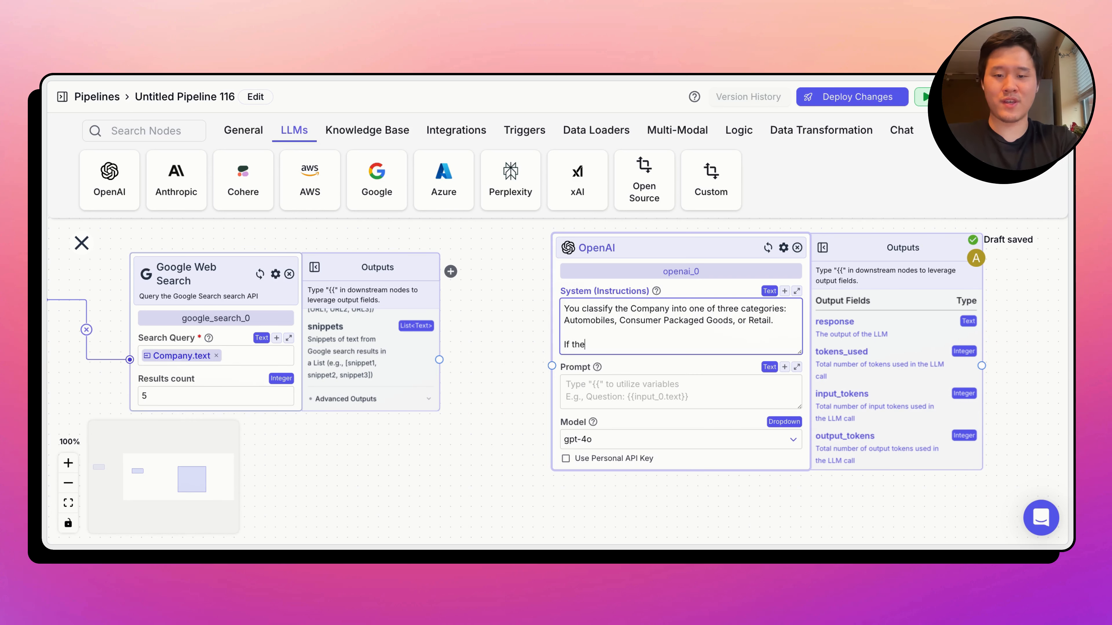
{"action": "type", "text": " company doesn't fit into "}
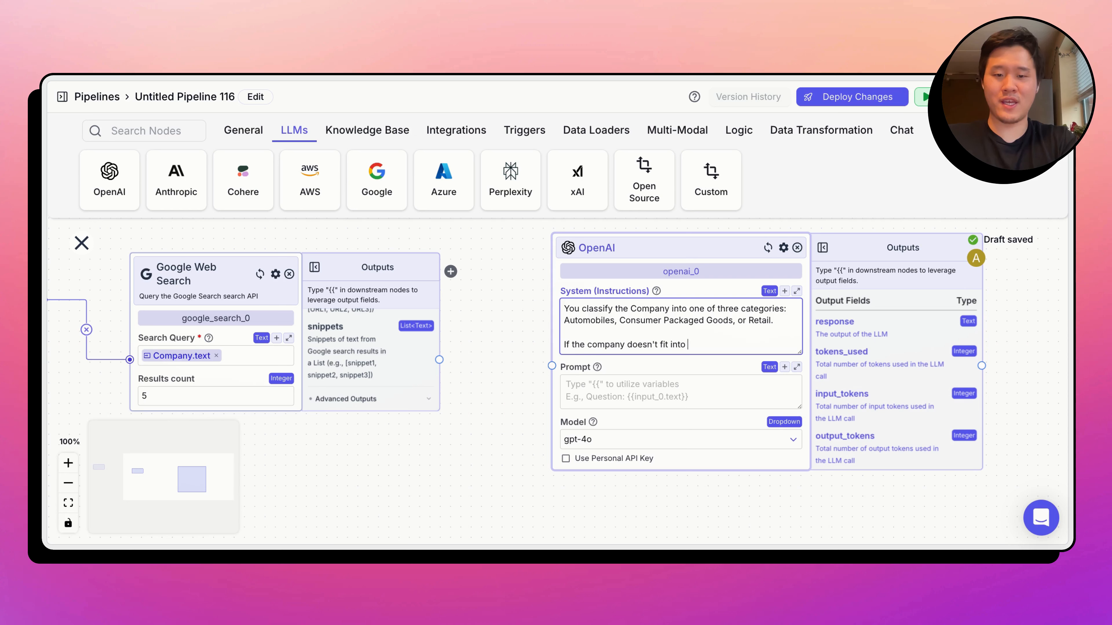
{"action": "type", "text": "one of these three c"}
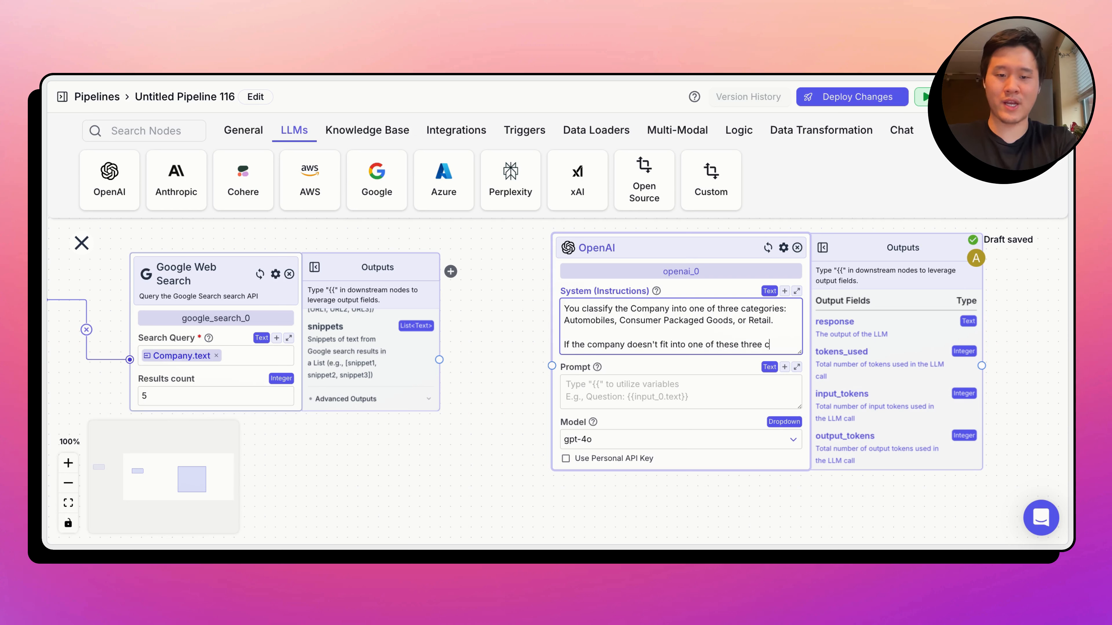
{"action": "type", "text": "ategories, respond "}
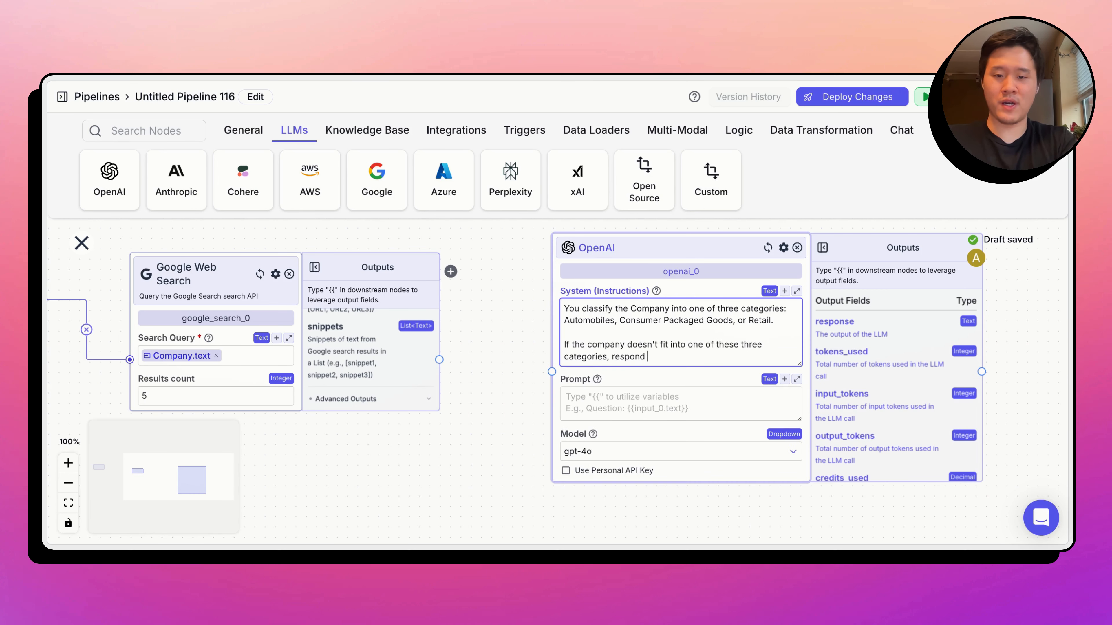
{"action": "type", "text": "with: other"}
- Add a final paragraph to the system instructions reading "Always respond with only the category."
{"action": "key", "text": "Return"}
{"action": "key", "text": "Return"}
{"action": "type", "text": "Alw"}
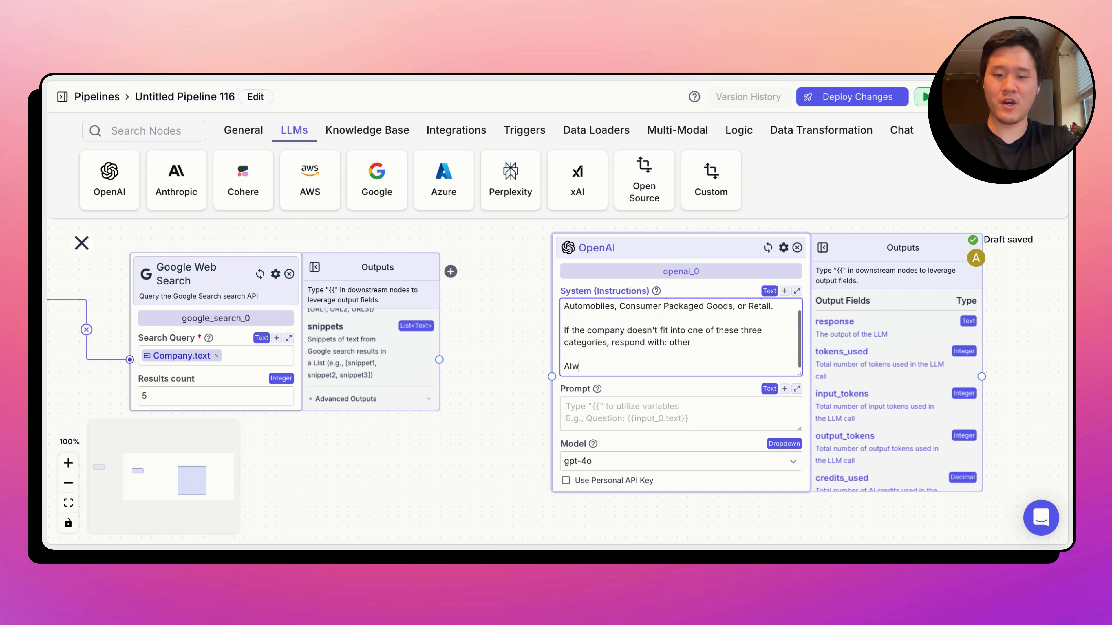
{"action": "type", "text": "ays respond with only the"}
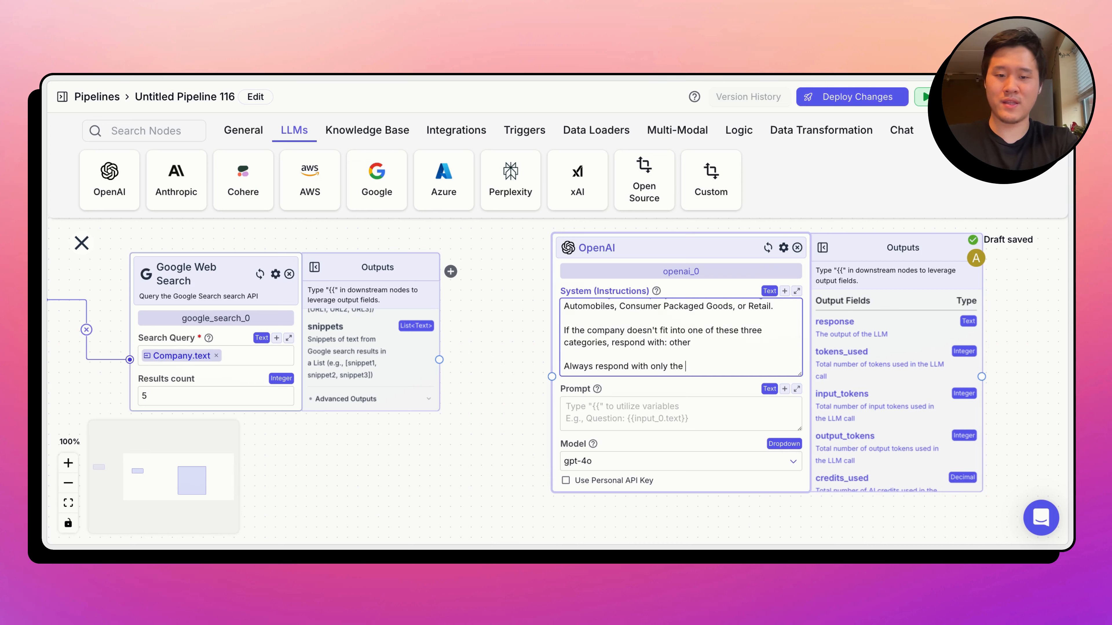
{"action": "type", "text": " category."}
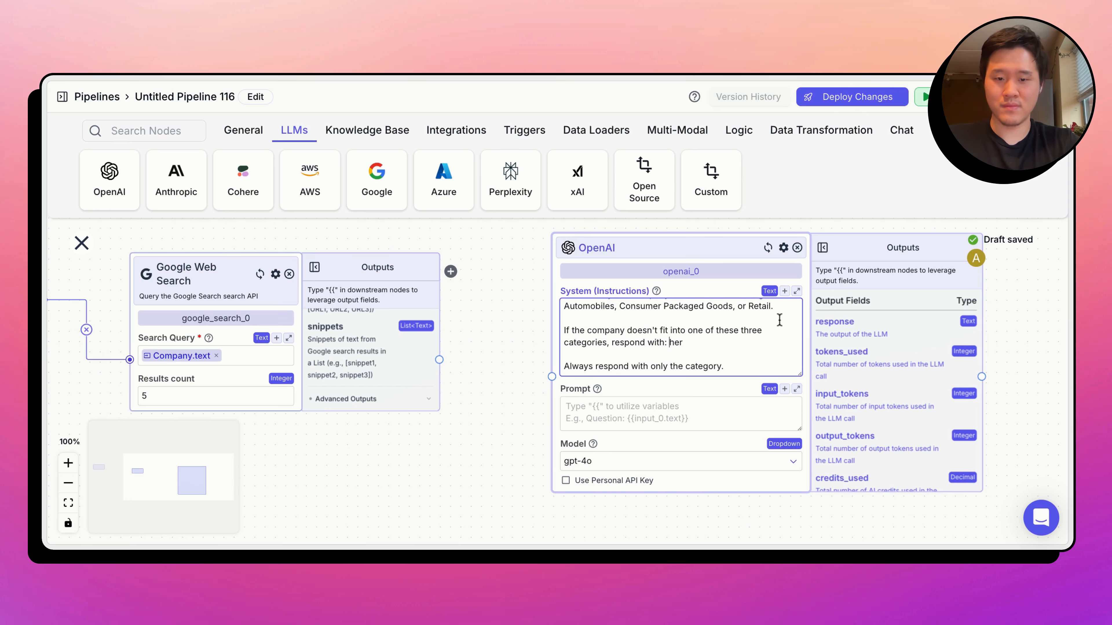
{"action": "type", "text": "Ot"}
- In the system instructions, capitalize the fallback answer as "Other" and end the last sentence with "and nothing else."
{"action": "left_click", "coordinate": [764, 370]}
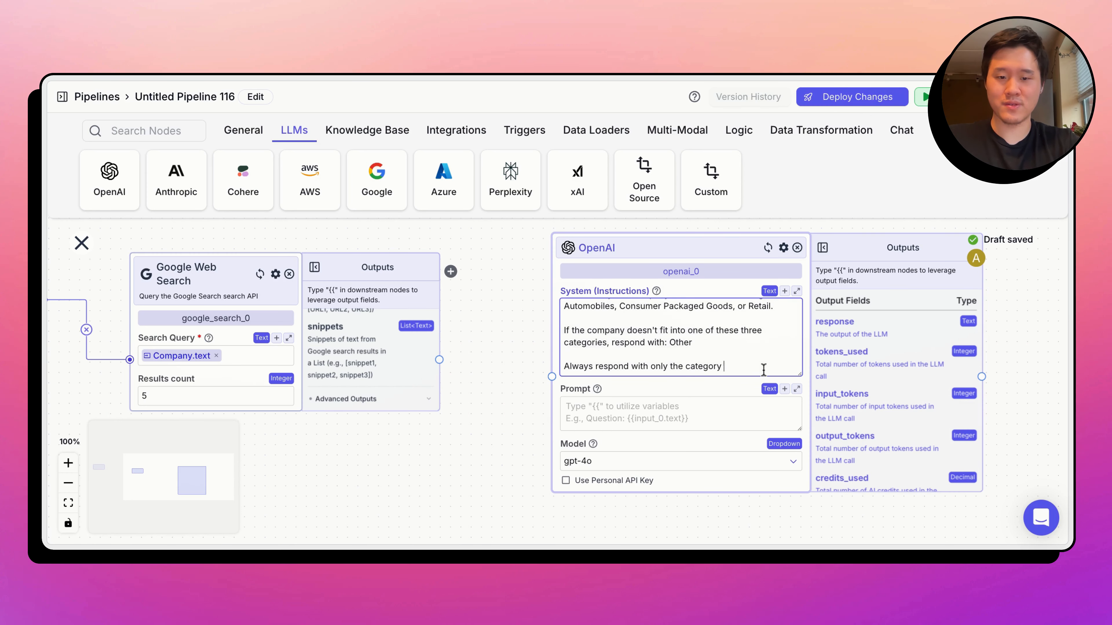
{"action": "type", "text": "and not"}
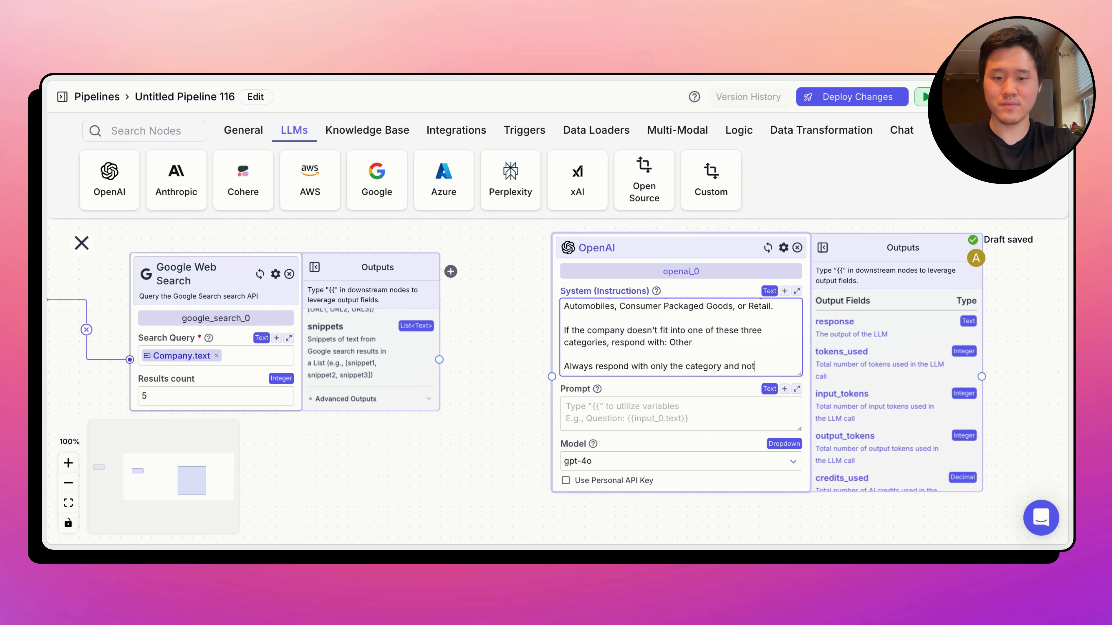
{"action": "type", "text": "heng else."}
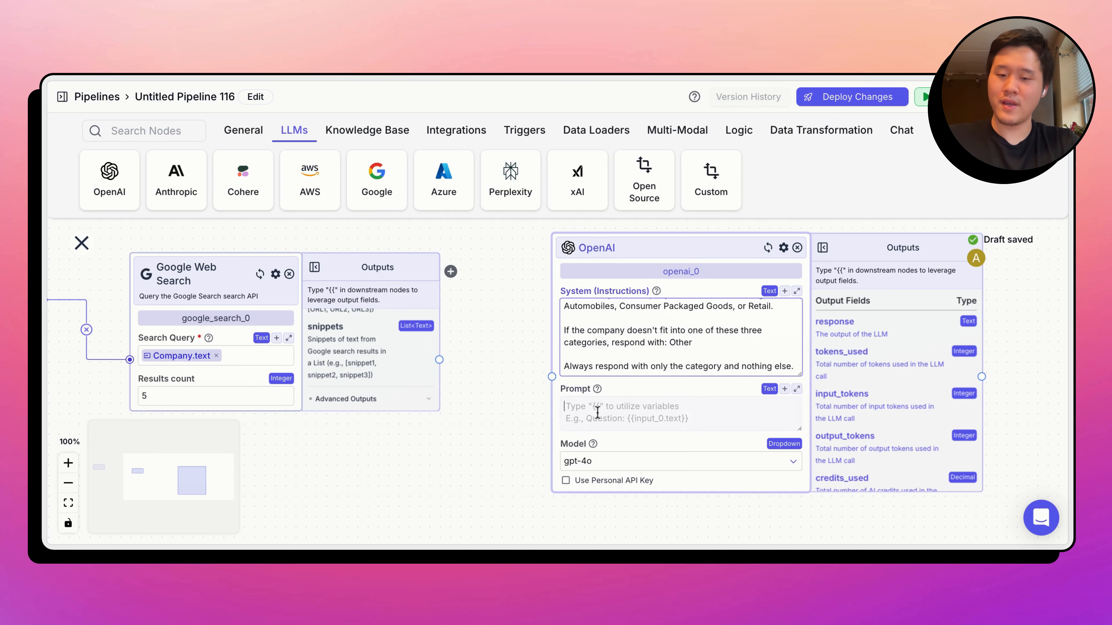
- Enter a "Company" heading in the OpenAI prompt with the Company.text variable below it, and reposition the Input node above Google Web Search
{"action": "left_click_drag", "start_coordinate": [341, 423], "coordinate": [534, 518]}
{"action": "left_click_drag", "start_coordinate": [815, 351], "coordinate": [800, 239]}
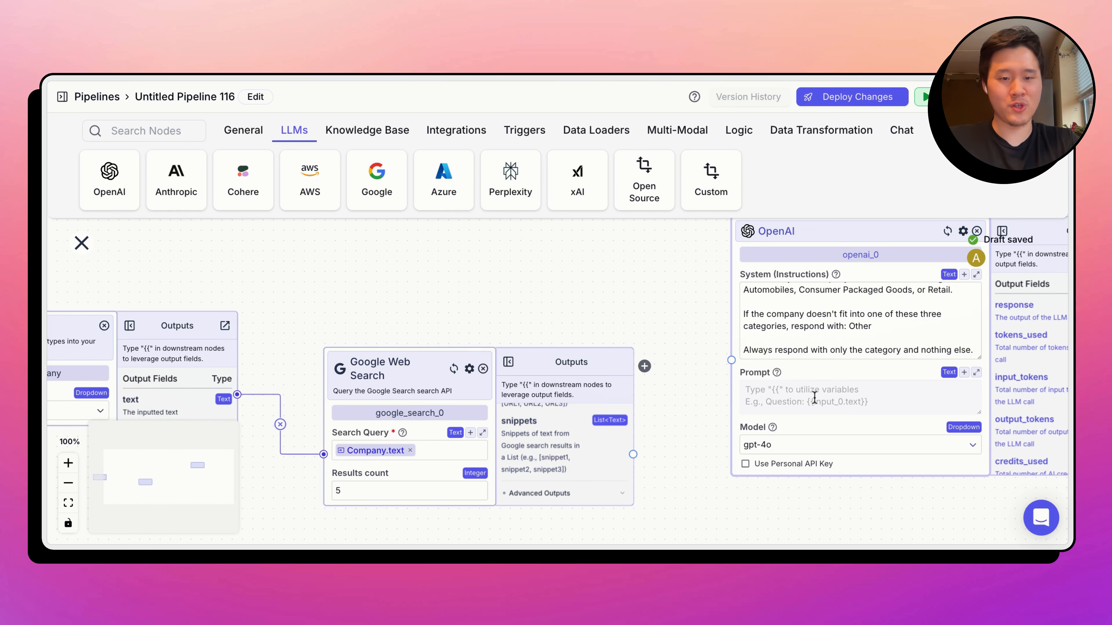
{"action": "scroll", "coordinate": [639, 256], "scroll_direction": "right", "scroll_amount": 5}
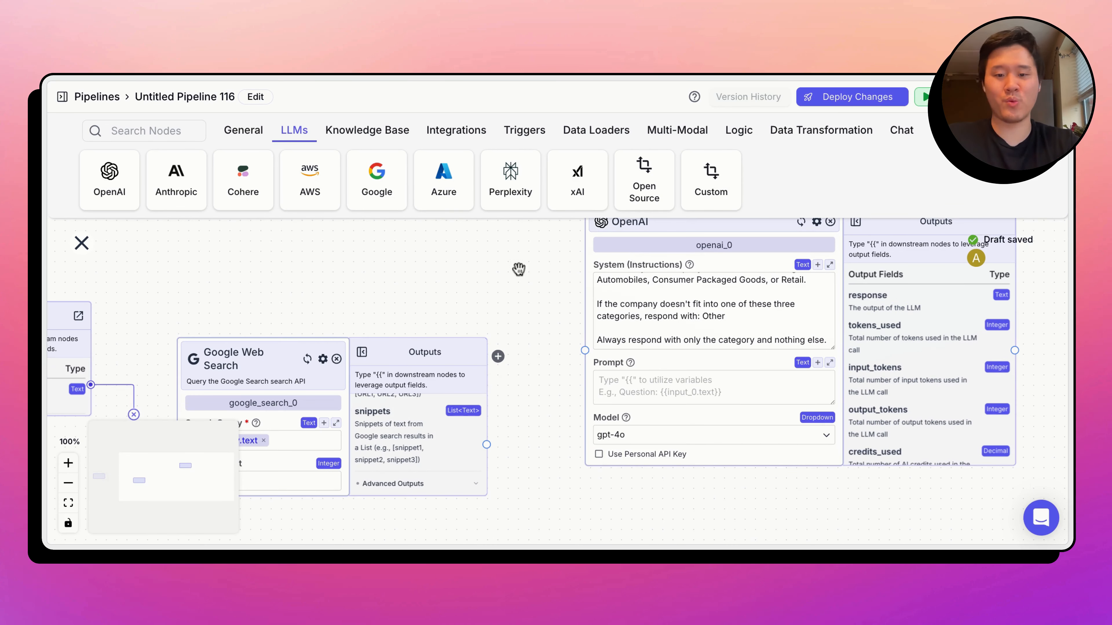
{"action": "left_click", "coordinate": [639, 381]}
{"action": "type", "text": "Company "}
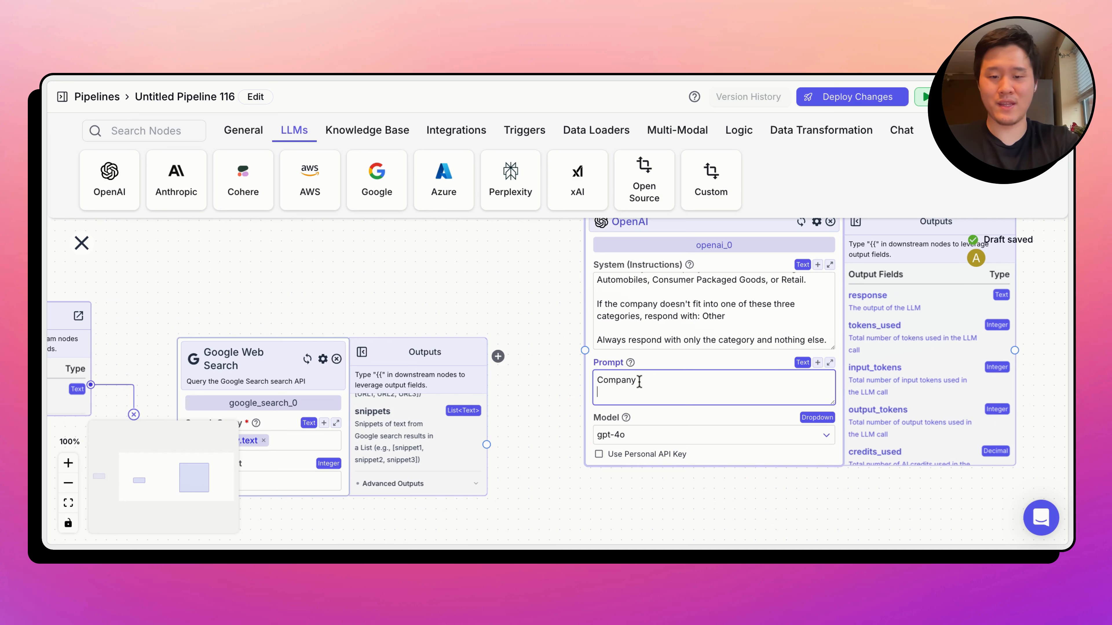
{"action": "type", "text": "{{"}
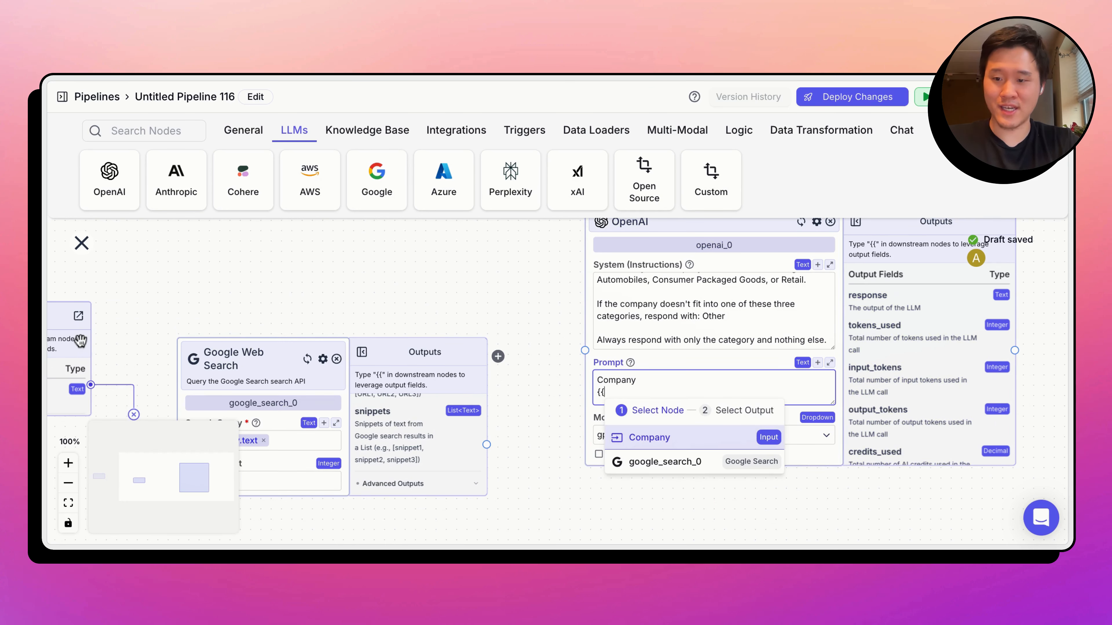
{"action": "left_click", "coordinate": [649, 438]}
{"action": "left_click", "coordinate": [706, 526]}
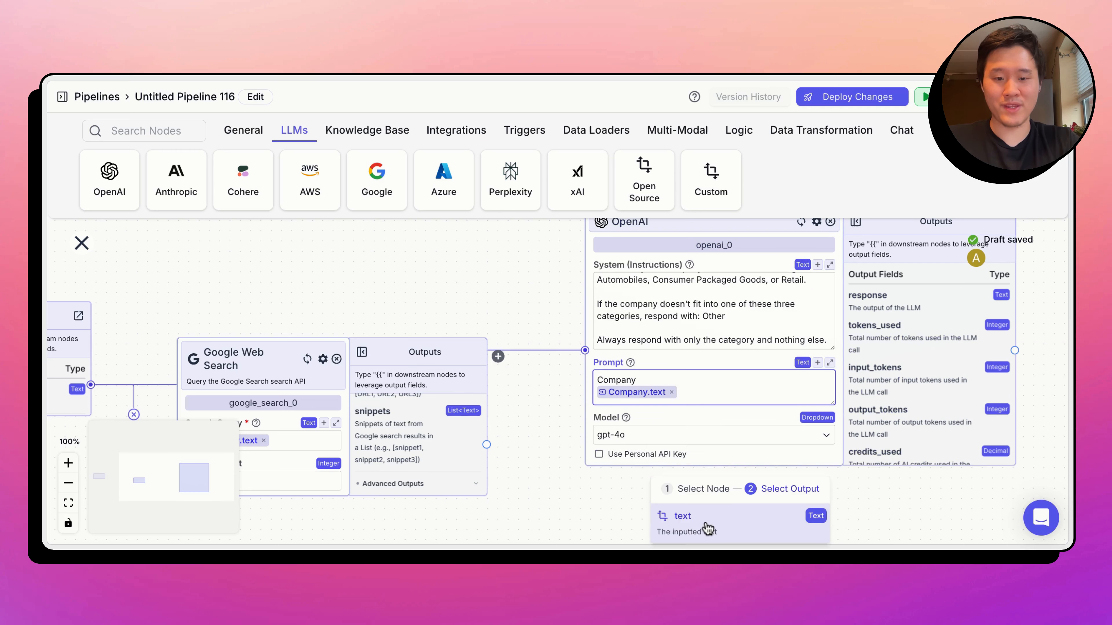
{"action": "left_click_drag", "start_coordinate": [246, 275], "coordinate": [423, 279]}
{"action": "left_click_drag", "start_coordinate": [88, 323], "coordinate": [201, 262]}
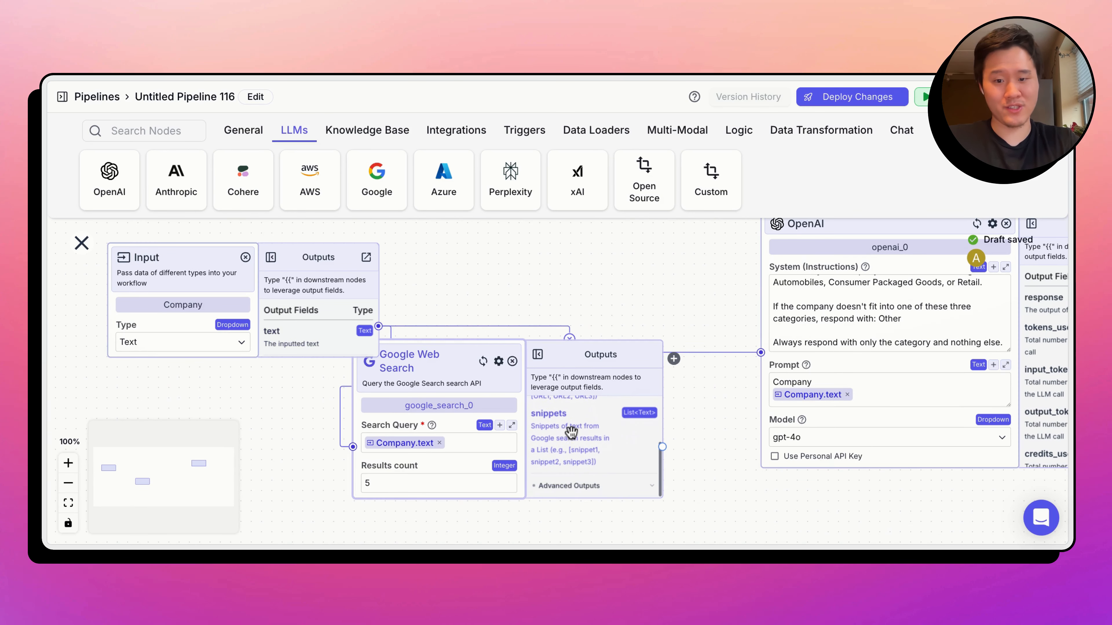
- Add a "Google Search" heading to the OpenAI prompt with the google_search_0.snippets variable below it
{"action": "left_click", "coordinate": [882, 394]}
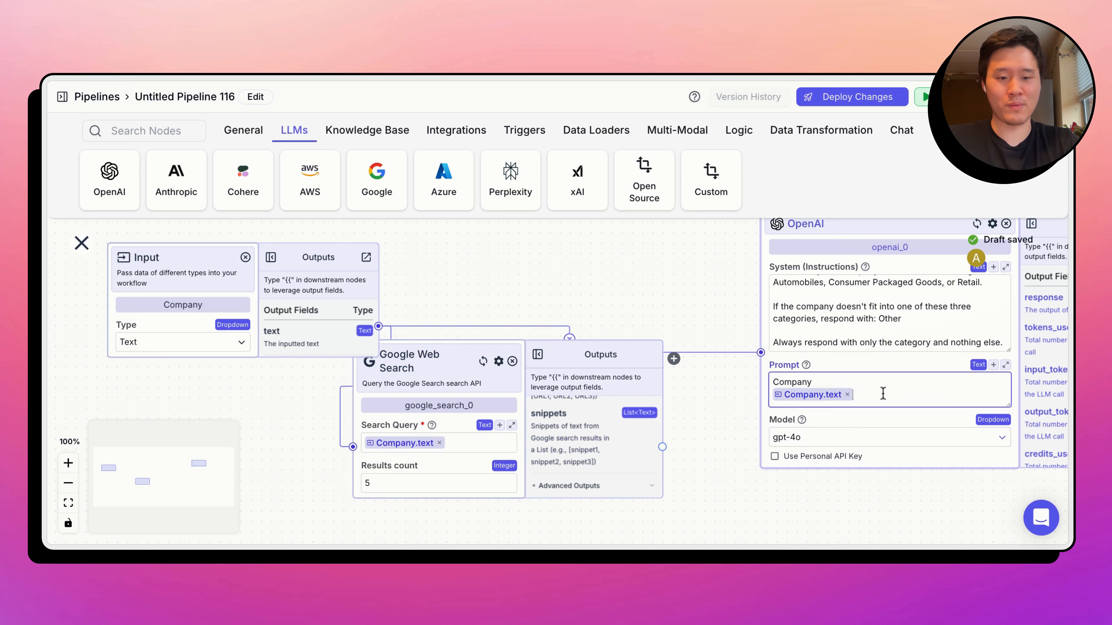
{"action": "key", "text": "Return"}
{"action": "type", "text": "Goo"}
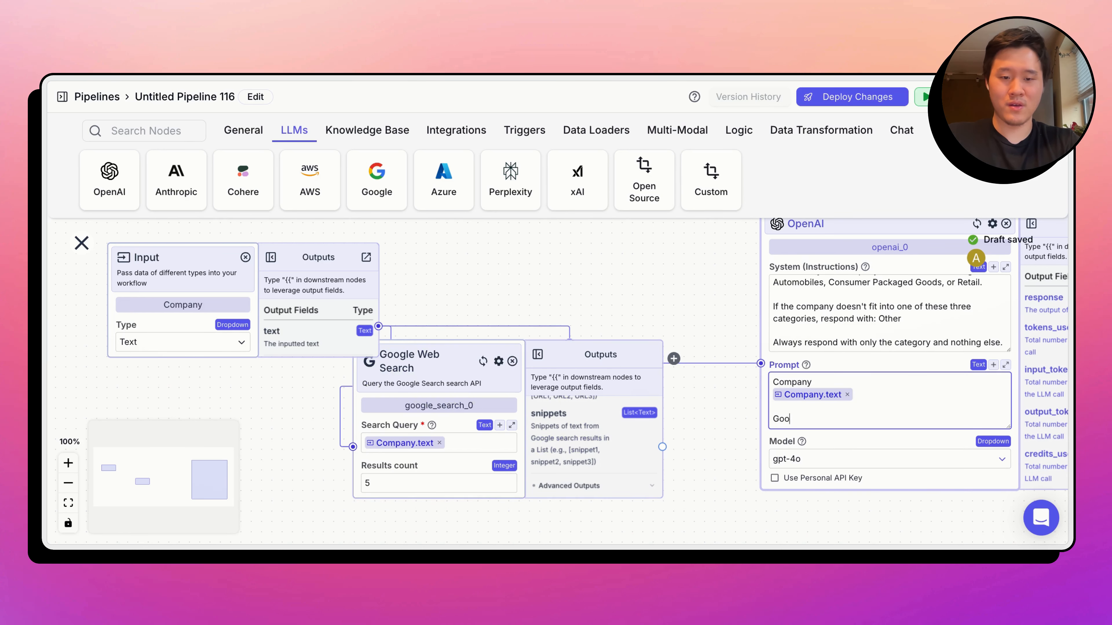
{"action": "type", "text": "gle Search"}
{"action": "key", "text": "Return"}
{"action": "type", "text": "{{"}
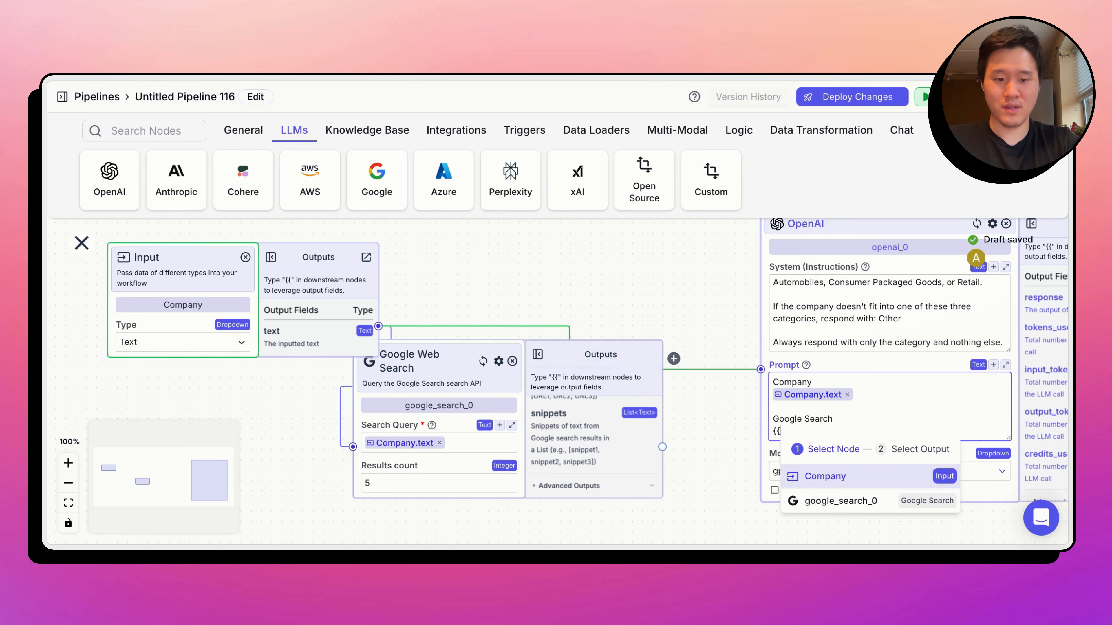
{"action": "left_click", "coordinate": [872, 503]}
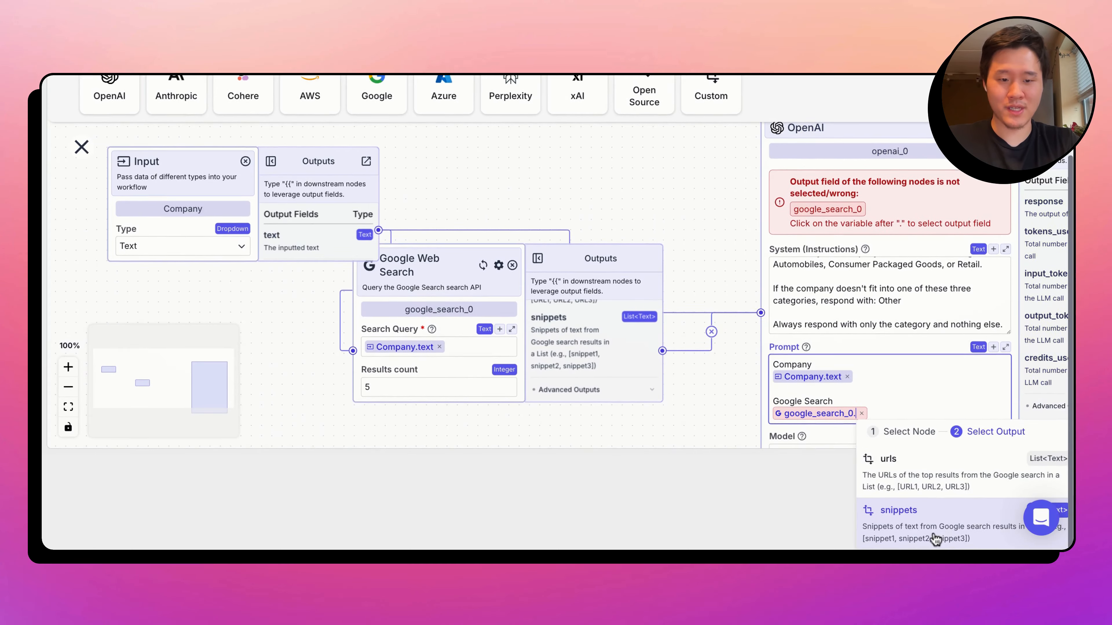
{"action": "left_click", "coordinate": [932, 530]}
- Add a closing paragraph to the system instructions: "Use the Google Search results as potential context to do your classification."
{"action": "left_click", "coordinate": [1009, 341]}
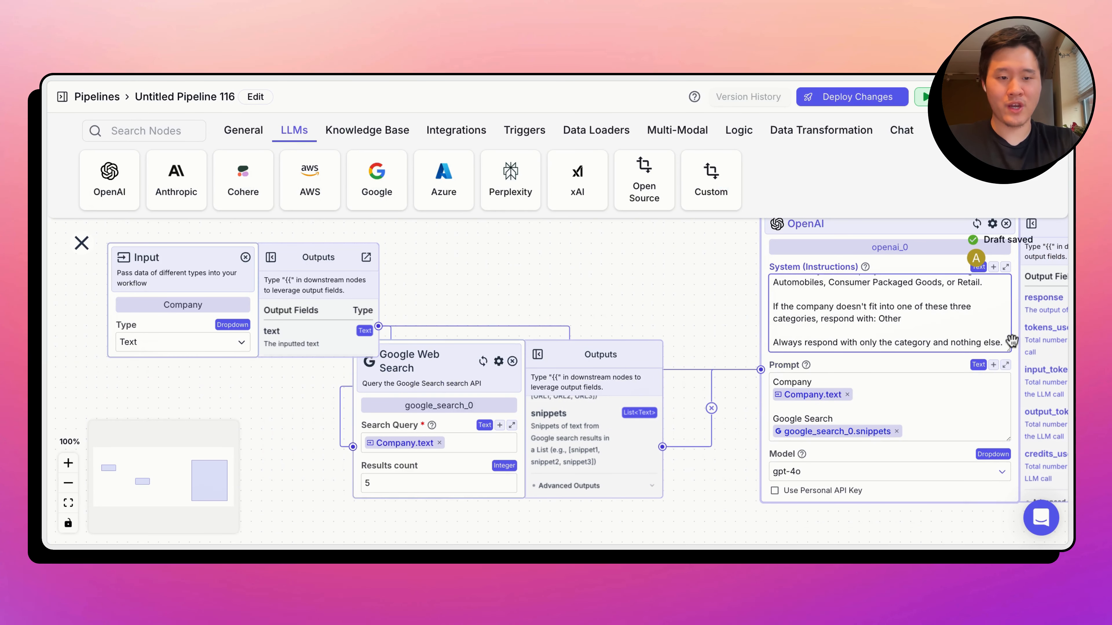
{"action": "key", "text": "Return"}
{"action": "key", "text": "Return"}
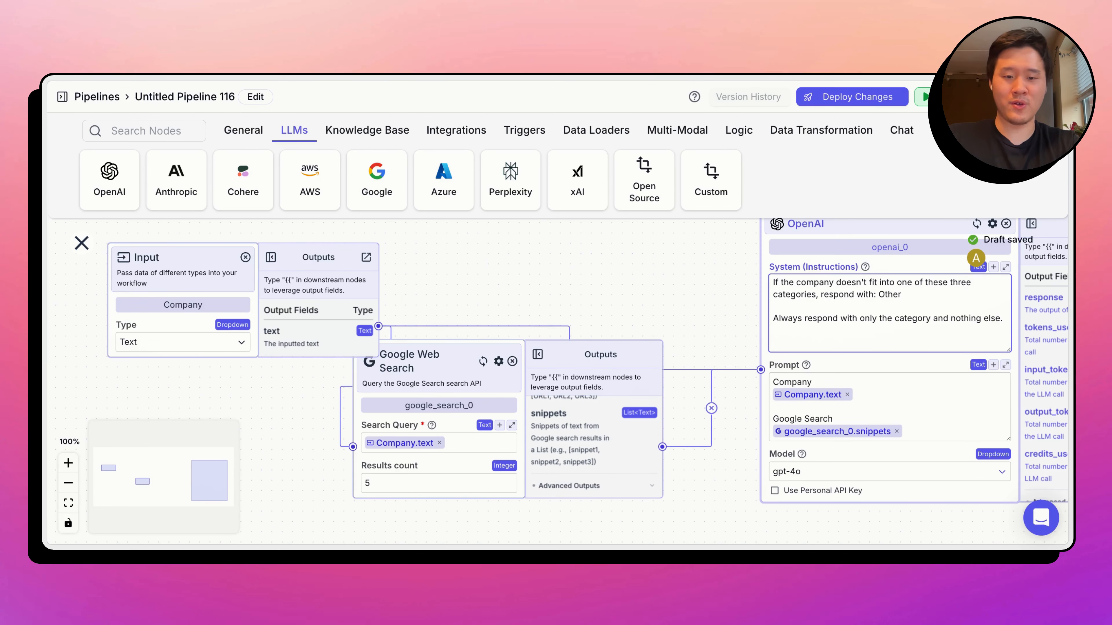
{"action": "type", "text": "Use the Google Sear"}
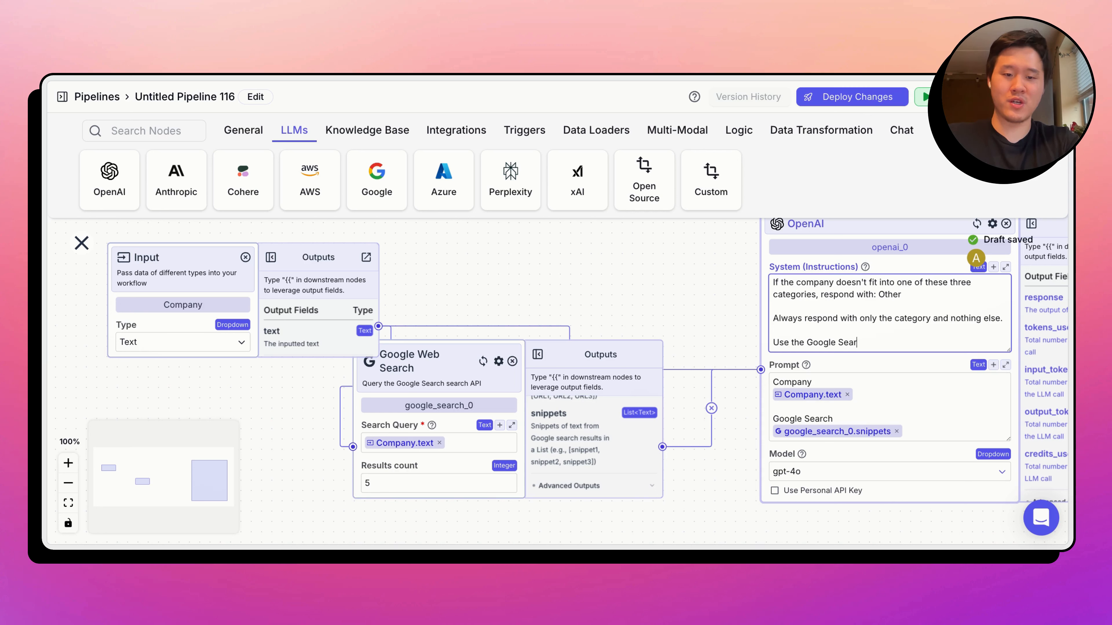
{"action": "type", "text": "ch results as poten"}
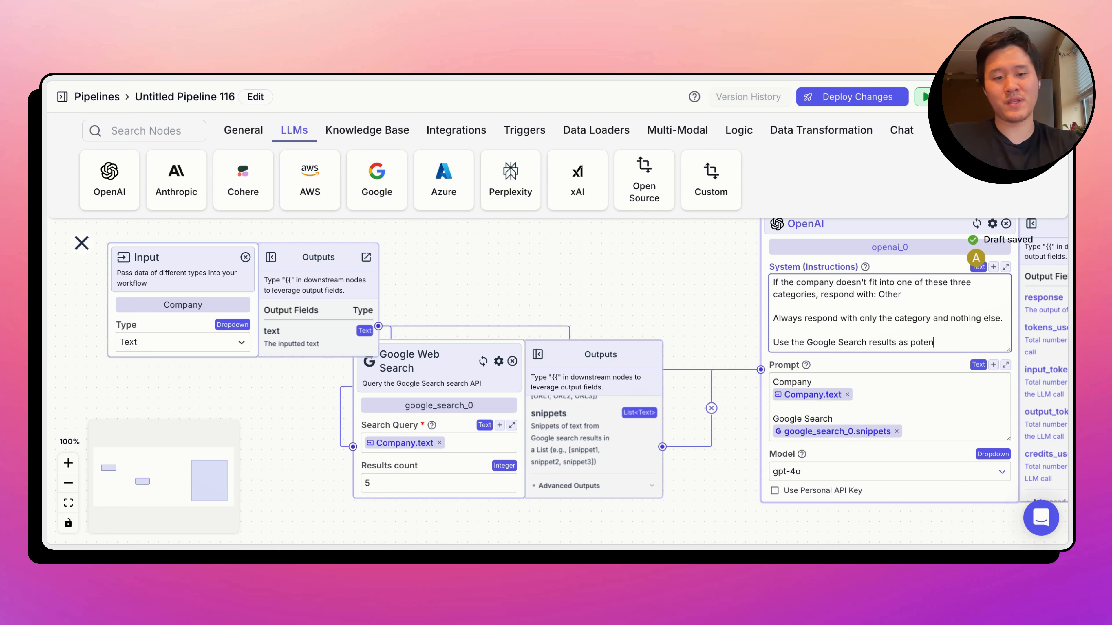
{"action": "type", "text": "tial context to"}
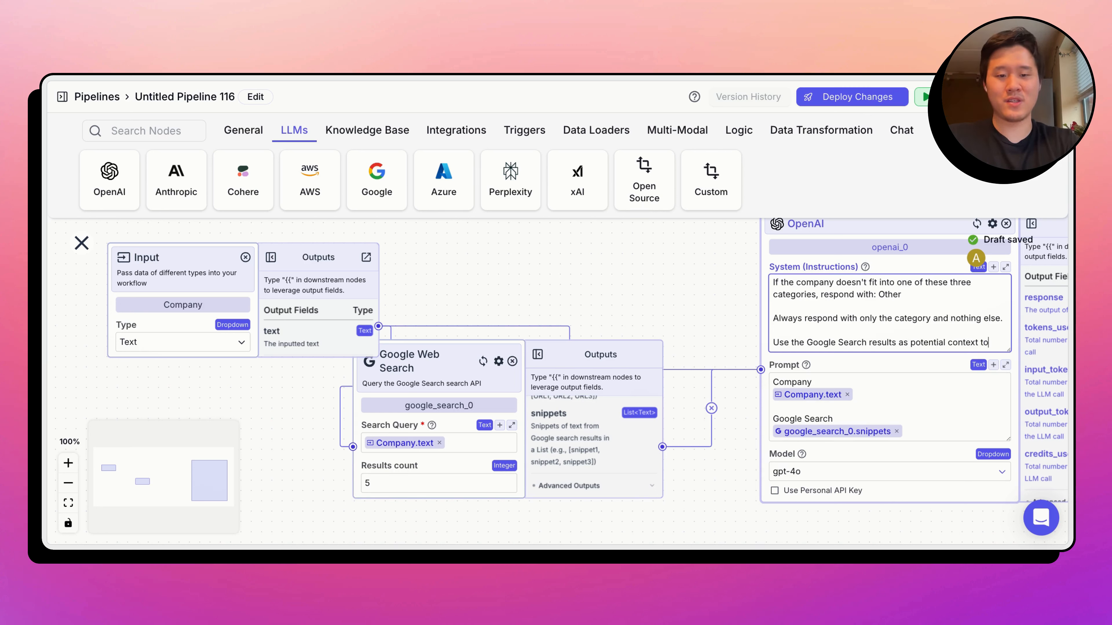
{"action": "type", "text": " do your classification."}
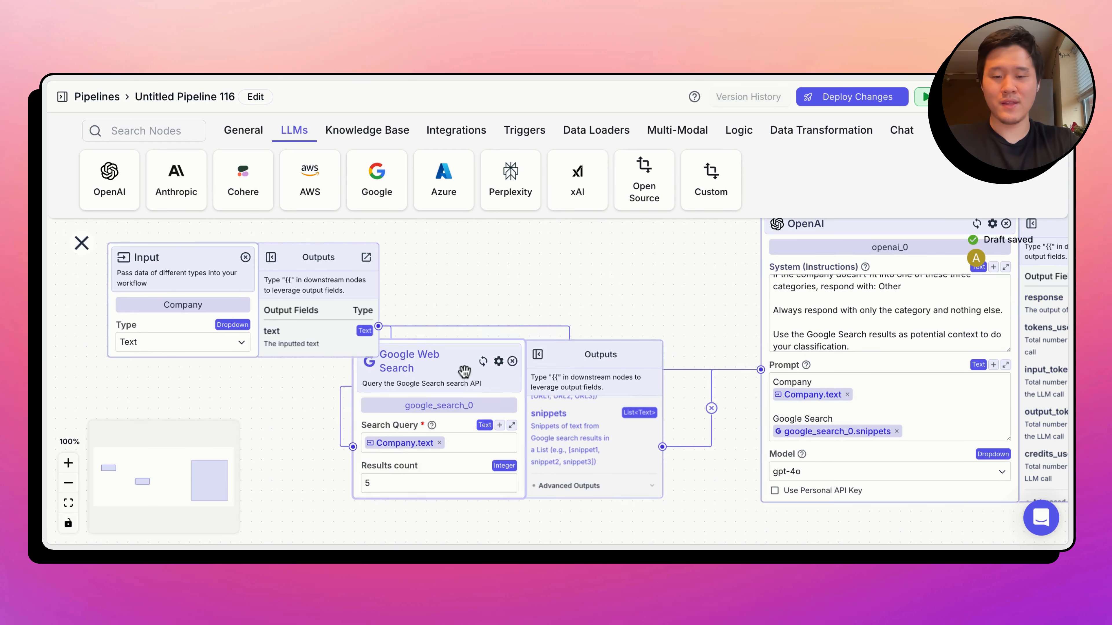
- Move the Google Web Search node lower and add a Text Output node fed by openai_0.response beside the OpenAI node
{"action": "left_click_drag", "start_coordinate": [464, 372], "coordinate": [450, 440]}
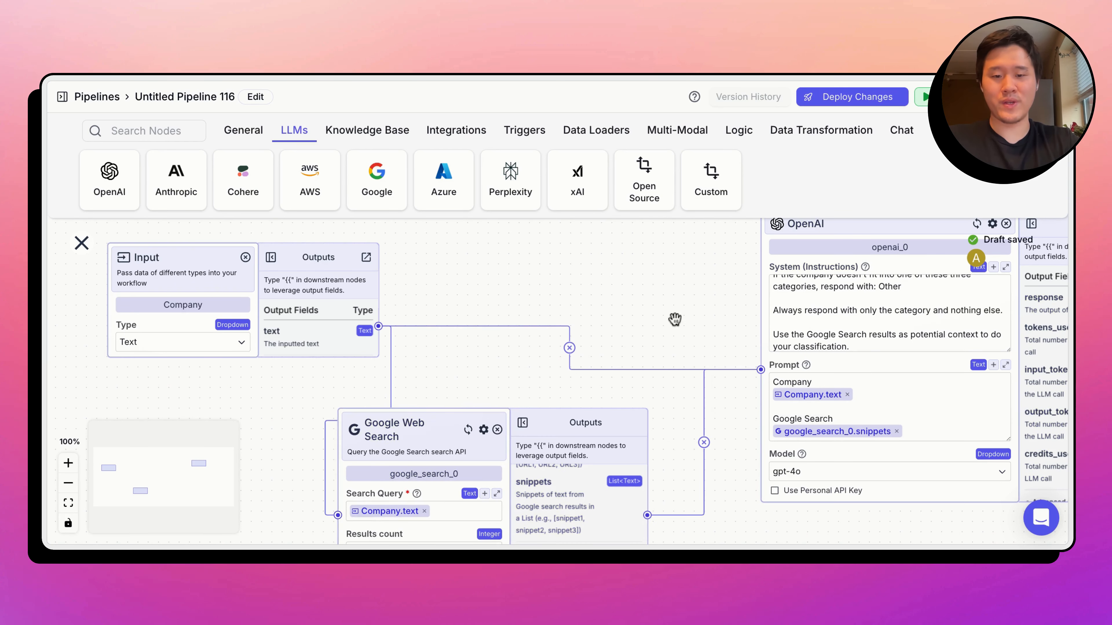
{"action": "left_click_drag", "start_coordinate": [674, 318], "coordinate": [229, 324]}
{"action": "left_click", "coordinate": [244, 129]}
{"action": "left_click_drag", "start_coordinate": [181, 178], "coordinate": [811, 307]}
{"action": "left_click_drag", "start_coordinate": [745, 375], "coordinate": [744, 373]}
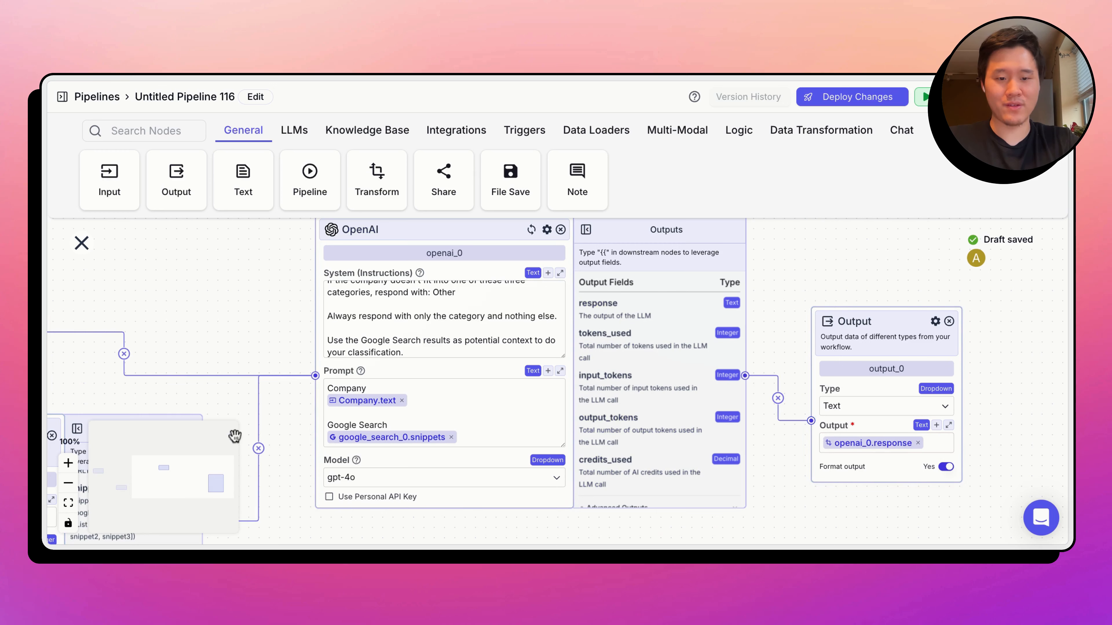
- Run the pipeline with "Ford" as the Company input and narrow the run pane to show more of the canvas
{"action": "left_click", "coordinate": [69, 502]}
{"action": "scroll", "coordinate": [261, 347], "scroll_direction": "left", "scroll_amount": 3}
{"action": "scroll", "coordinate": [261, 347], "scroll_direction": "down", "scroll_amount": 1}
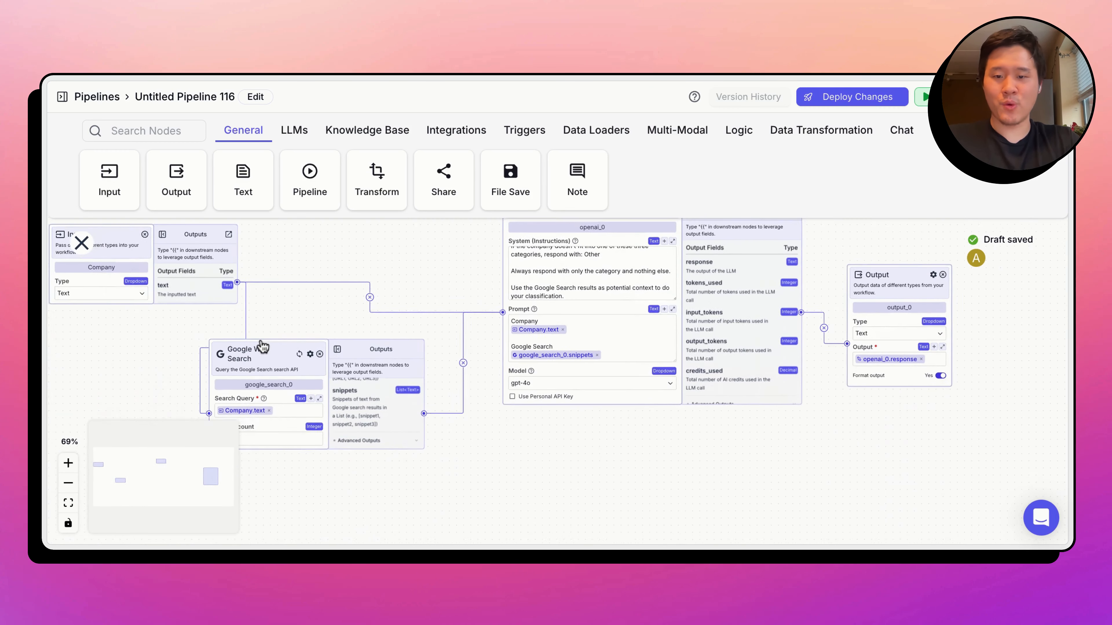
{"action": "scroll", "coordinate": [261, 347], "scroll_direction": "right", "scroll_amount": 2}
{"action": "left_click", "coordinate": [941, 97]}
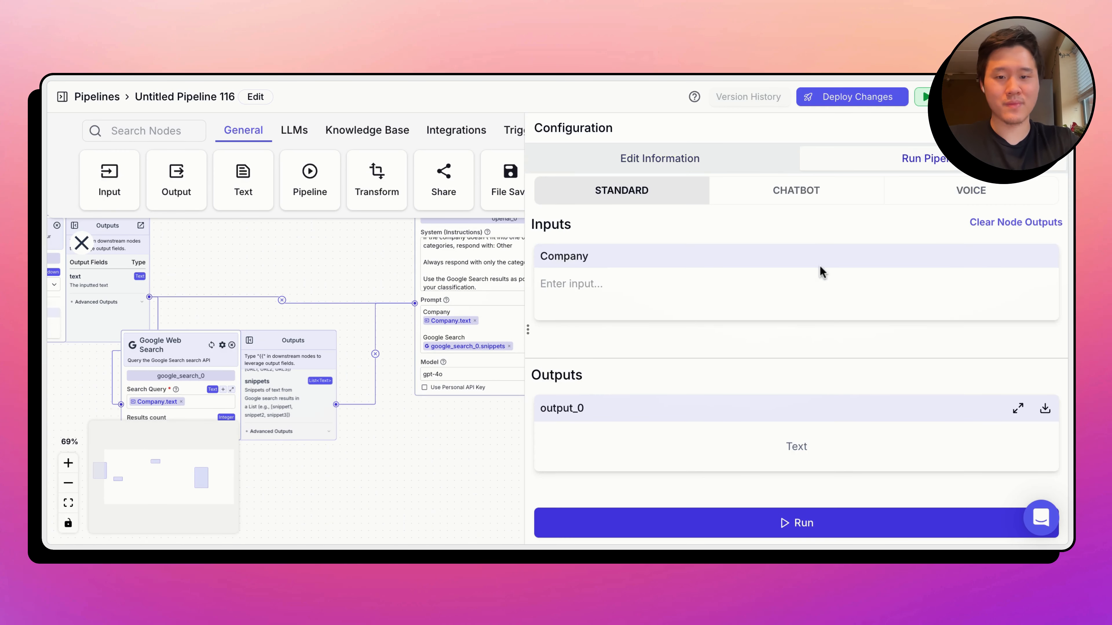
{"action": "left_click", "coordinate": [804, 284]}
{"action": "type", "text": "Ford"}
{"action": "left_click", "coordinate": [672, 524]}
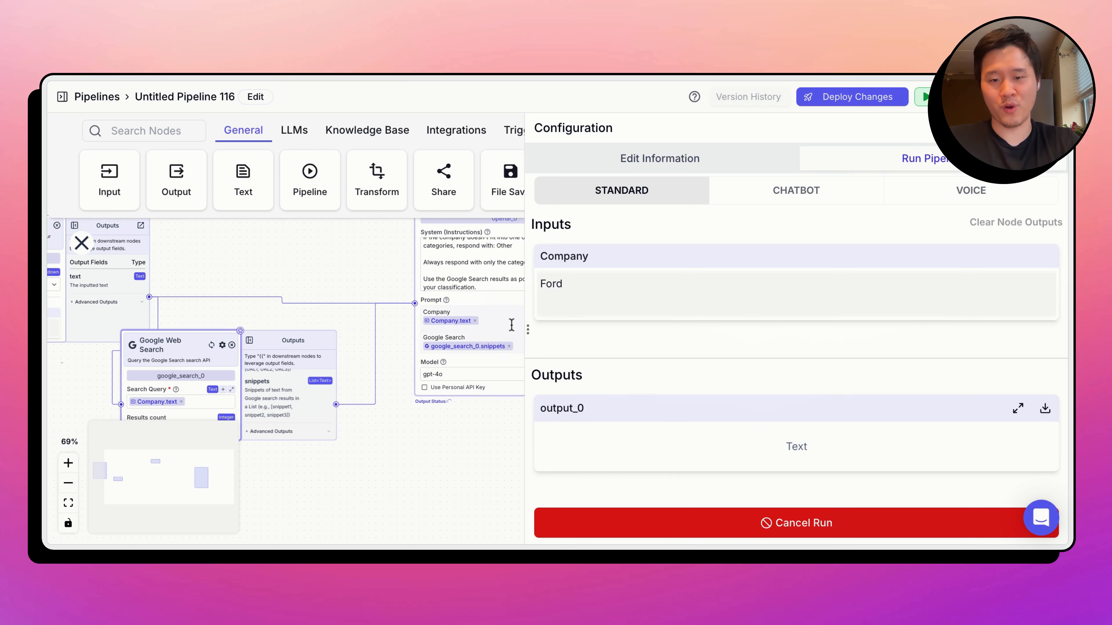
{"action": "left_click", "coordinate": [527, 333]}
{"action": "scroll", "coordinate": [482, 532], "scroll_direction": "right", "scroll_amount": 3}
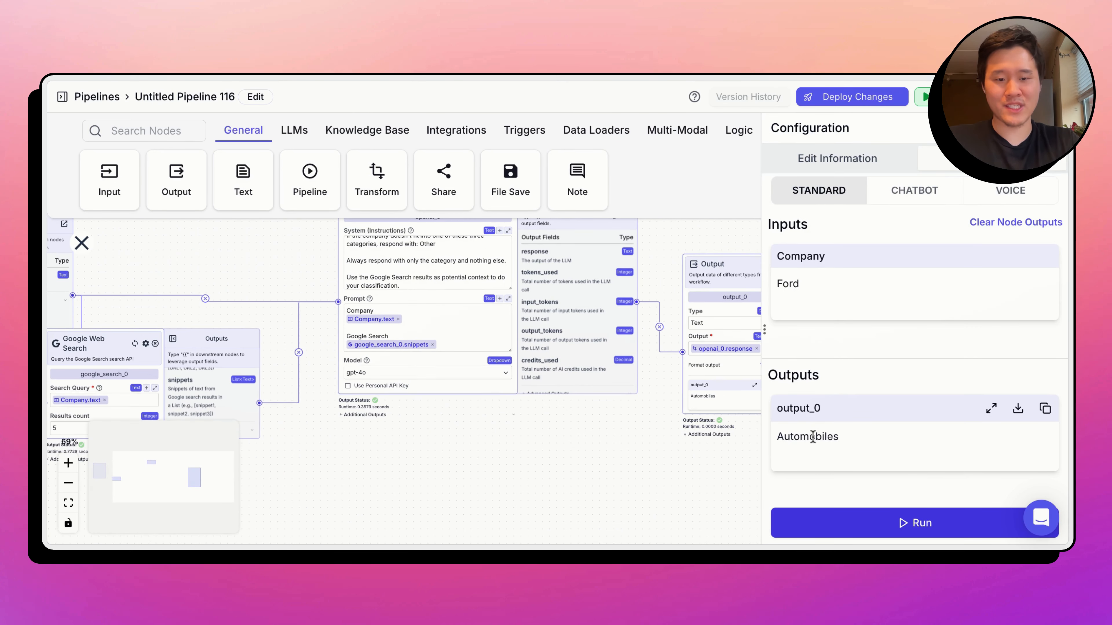
- Examine the snippets the Google Web Search node returned for the run, along with the OpenAI node's prompt and output fields
{"action": "scroll", "coordinate": [472, 461], "scroll_direction": "left", "scroll_amount": 10}
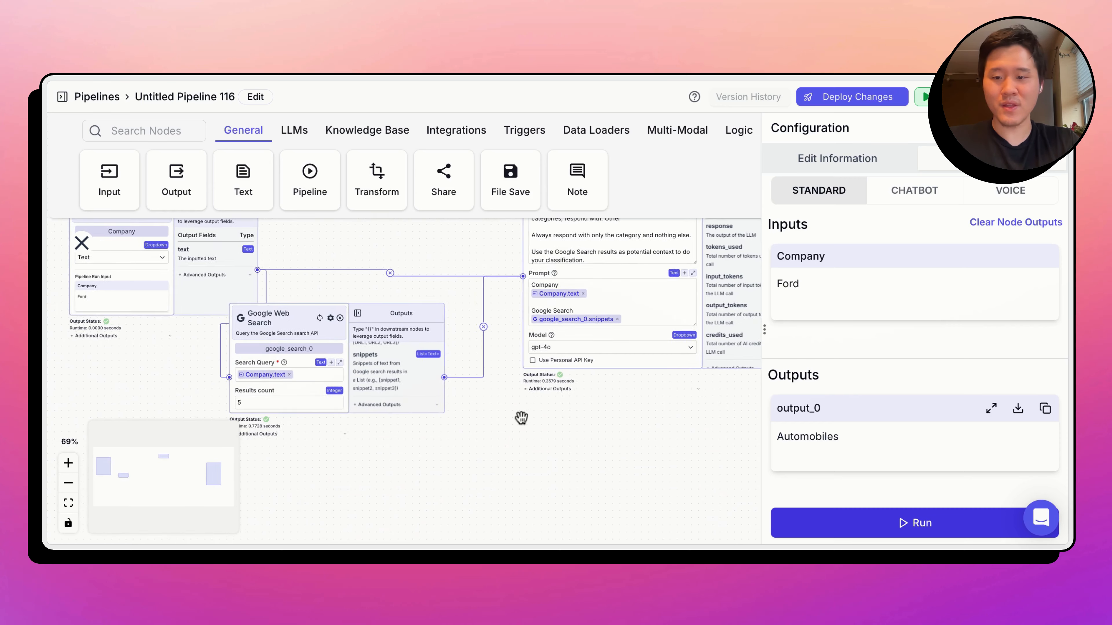
{"action": "scroll", "coordinate": [248, 452], "scroll_direction": "up", "scroll_amount": 5}
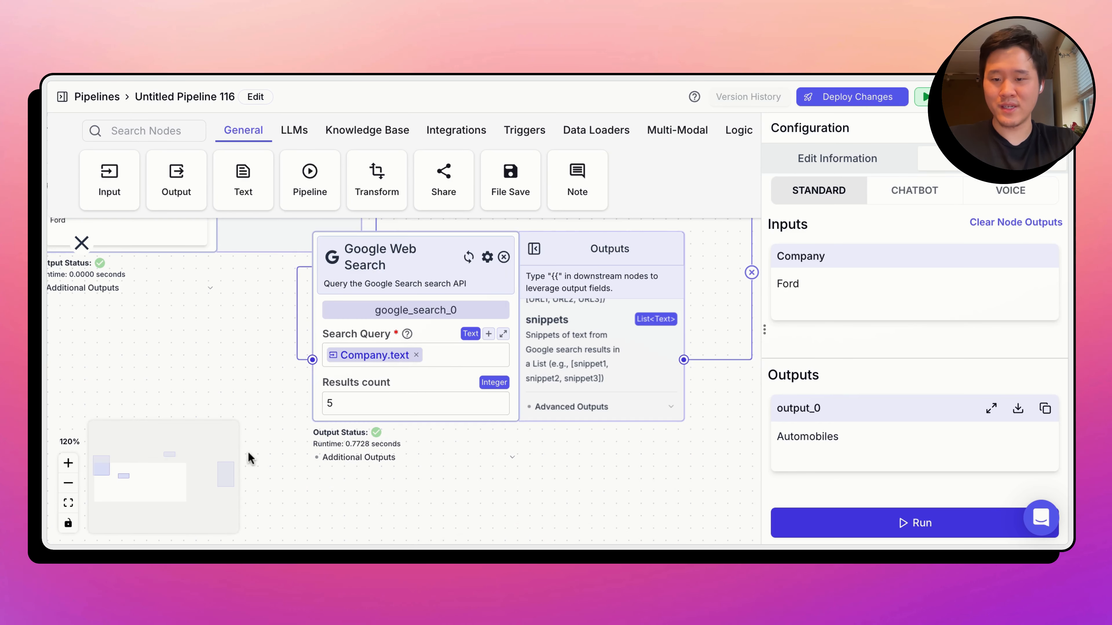
{"action": "left_click", "coordinate": [348, 379]}
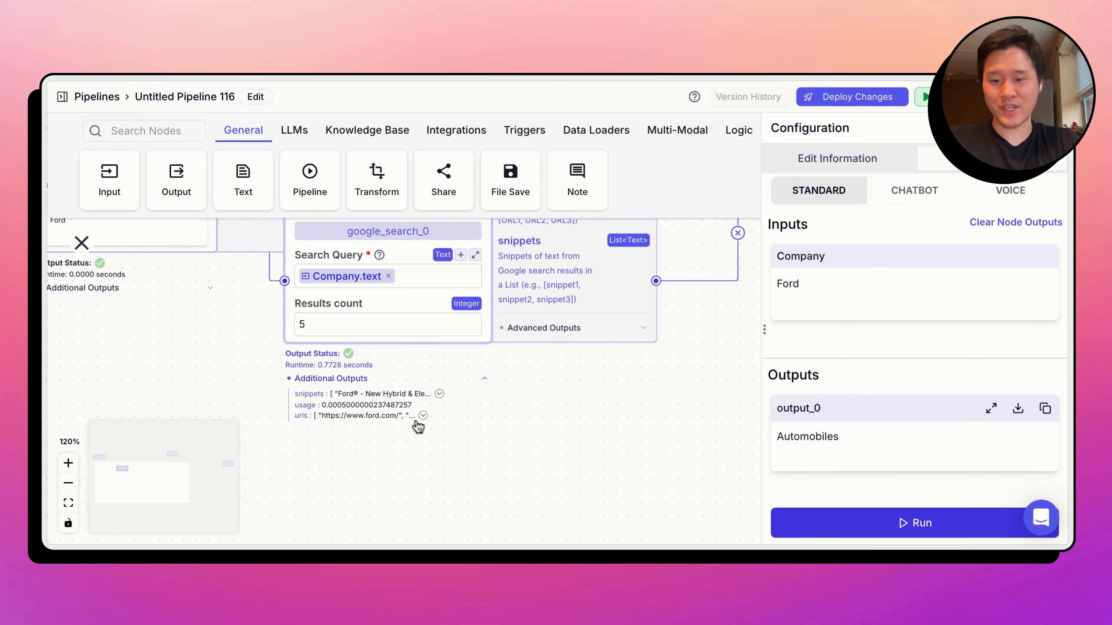
{"action": "left_click", "coordinate": [440, 394]}
{"action": "scroll", "coordinate": [528, 438], "scroll_direction": "down", "scroll_amount": 5}
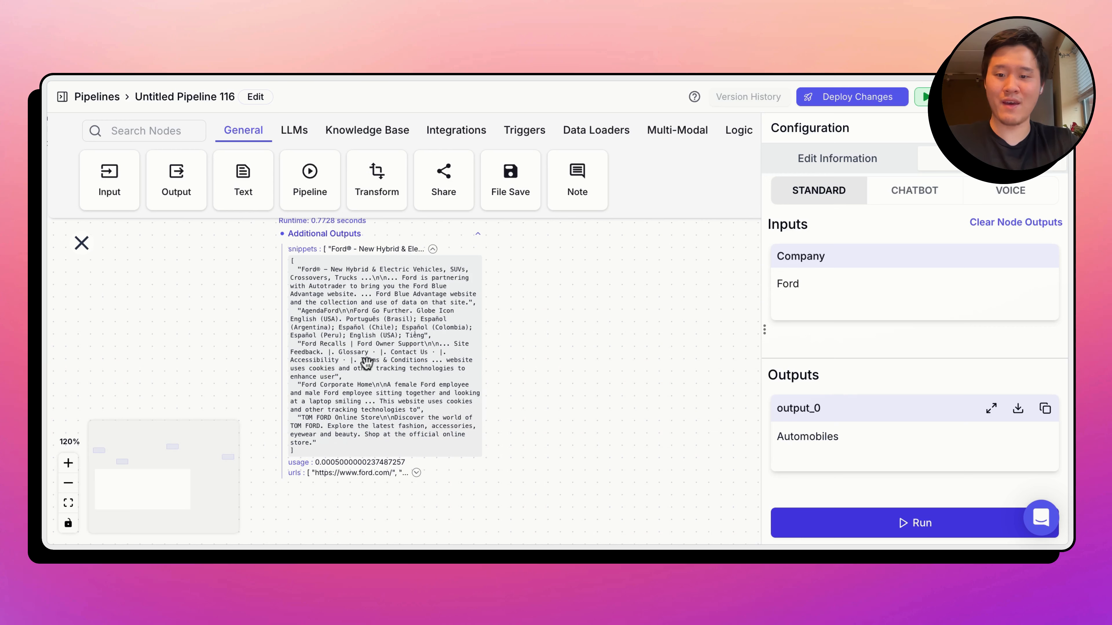
{"action": "scroll", "coordinate": [583, 248], "scroll_direction": "up", "scroll_amount": 3}
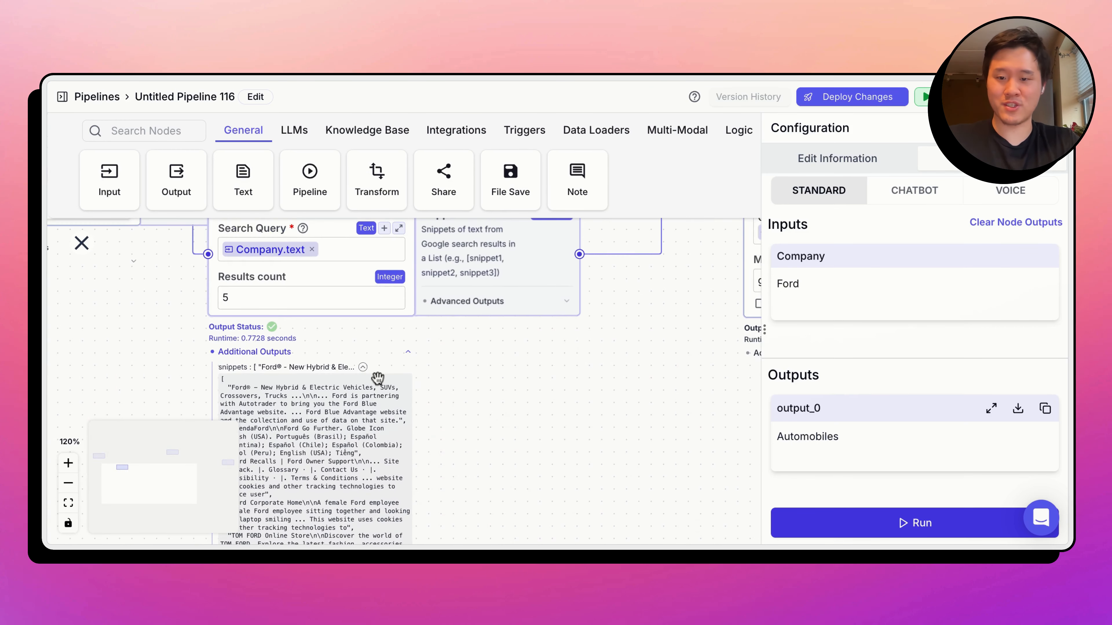
{"action": "left_click", "coordinate": [362, 368]}
{"action": "scroll", "coordinate": [616, 372], "scroll_direction": "right", "scroll_amount": 8}
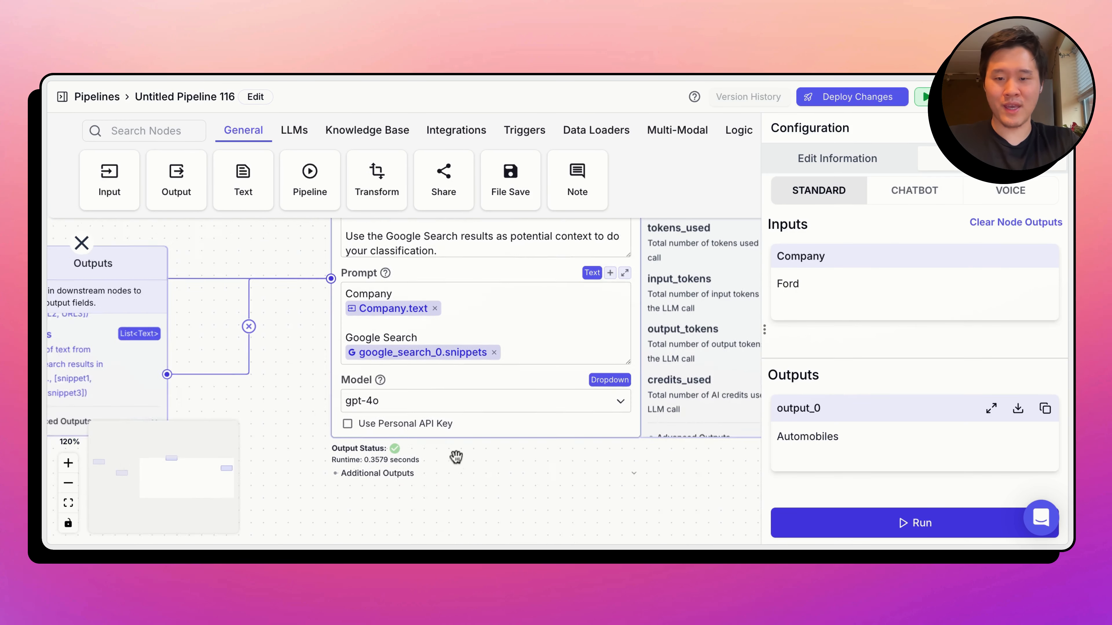
{"action": "scroll", "coordinate": [456, 457], "scroll_direction": "right", "scroll_amount": 10}
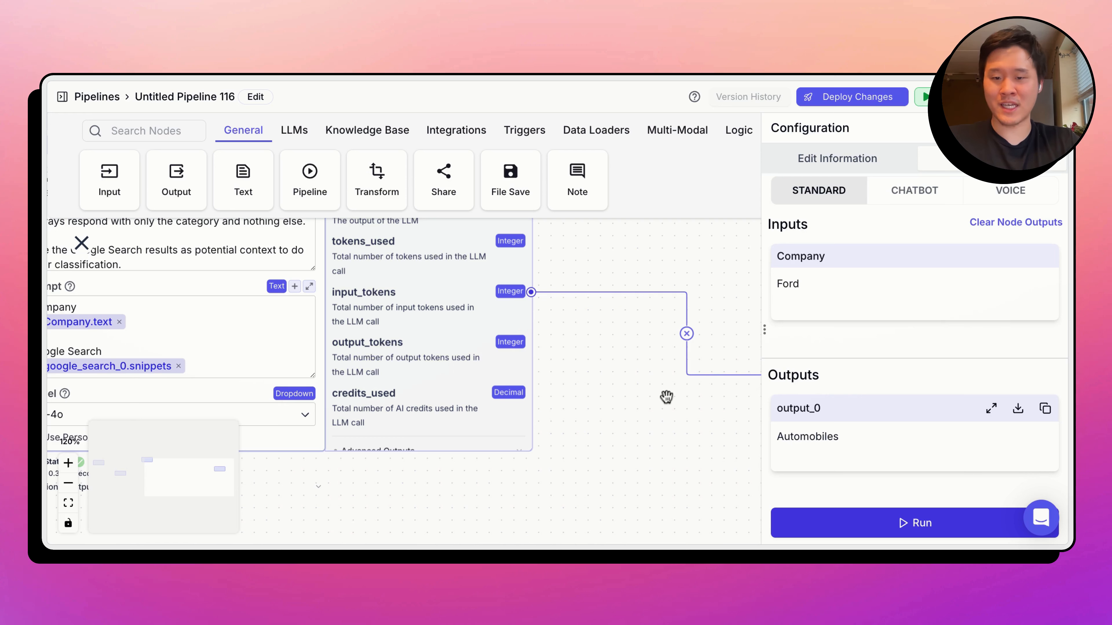
{"action": "scroll", "coordinate": [641, 273], "scroll_direction": "up", "scroll_amount": 3}
{"action": "scroll", "coordinate": [641, 273], "scroll_direction": "left", "scroll_amount": 2}
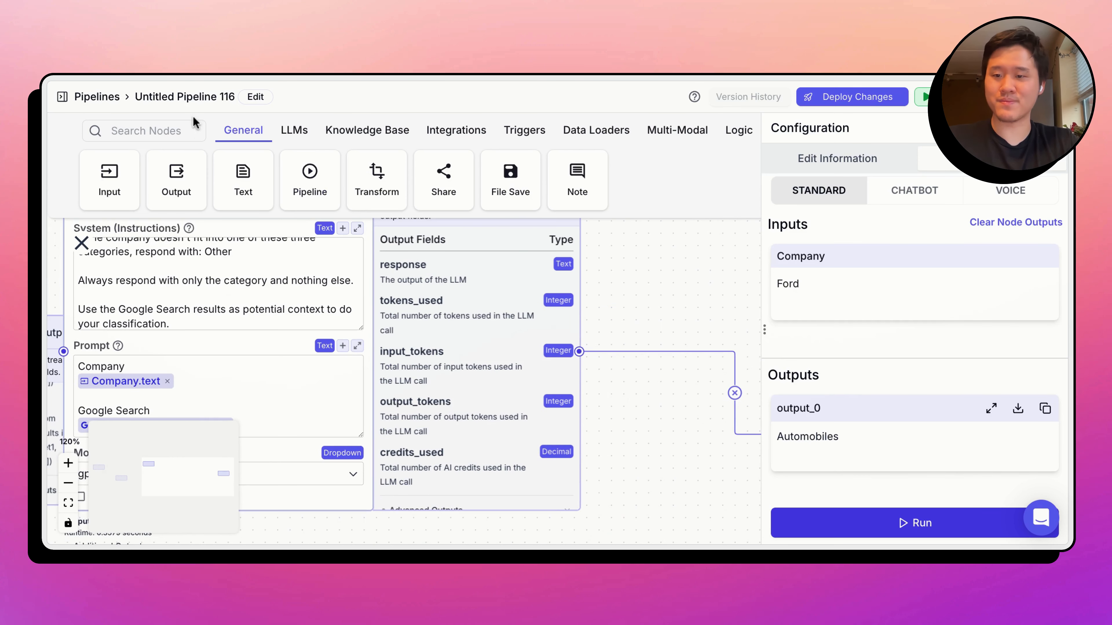
- Rename the pipeline as "Classify Leads" and deploy its changes as patch version 0.0.1
{"action": "left_click", "coordinate": [191, 98]}
{"action": "triple_click", "coordinate": [330, 124]}
{"action": "type", "text": "Classify"}
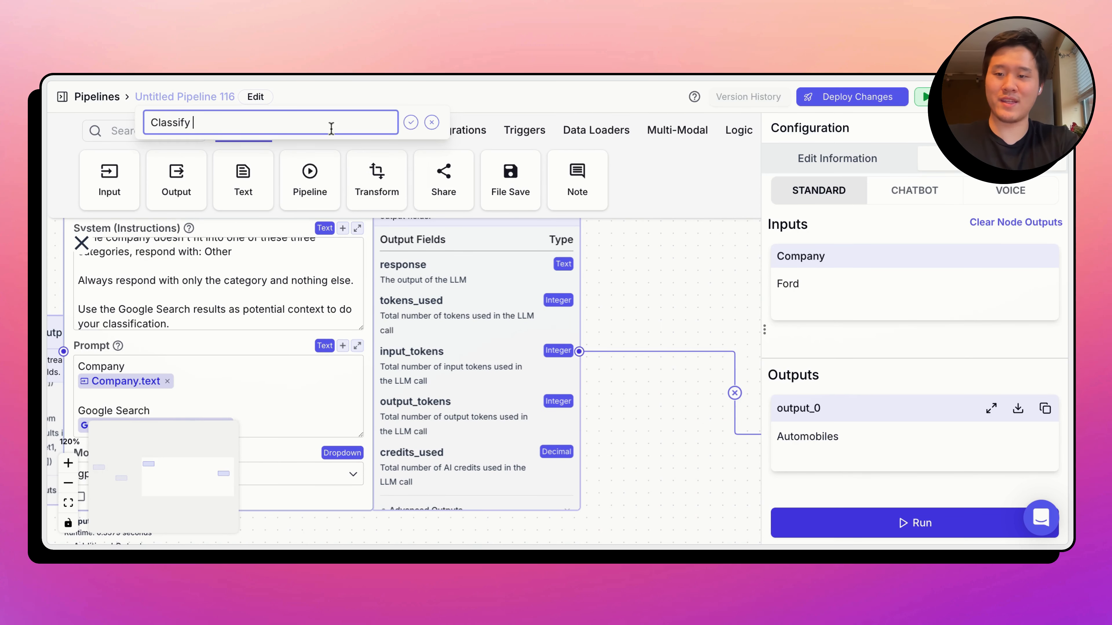
{"action": "type", "text": " Leads"}
{"action": "key", "text": "Return"}
{"action": "left_click", "coordinate": [815, 110]}
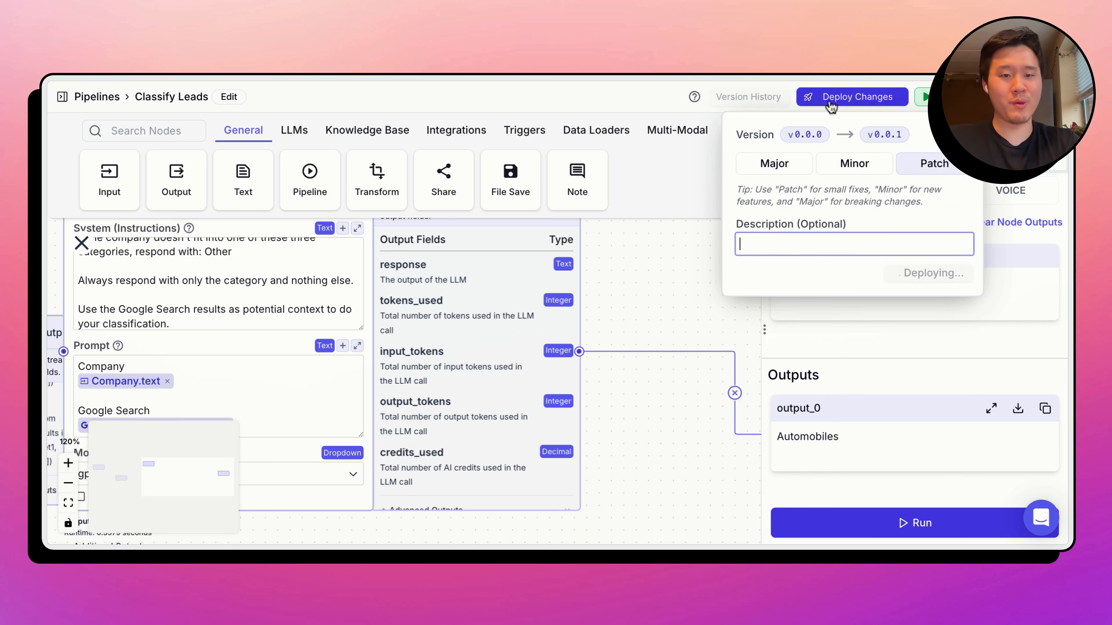
- Finish deploying the Classify Leads pipeline as a patch version and dismiss the success notification
{"action": "left_click", "coordinate": [942, 272]}
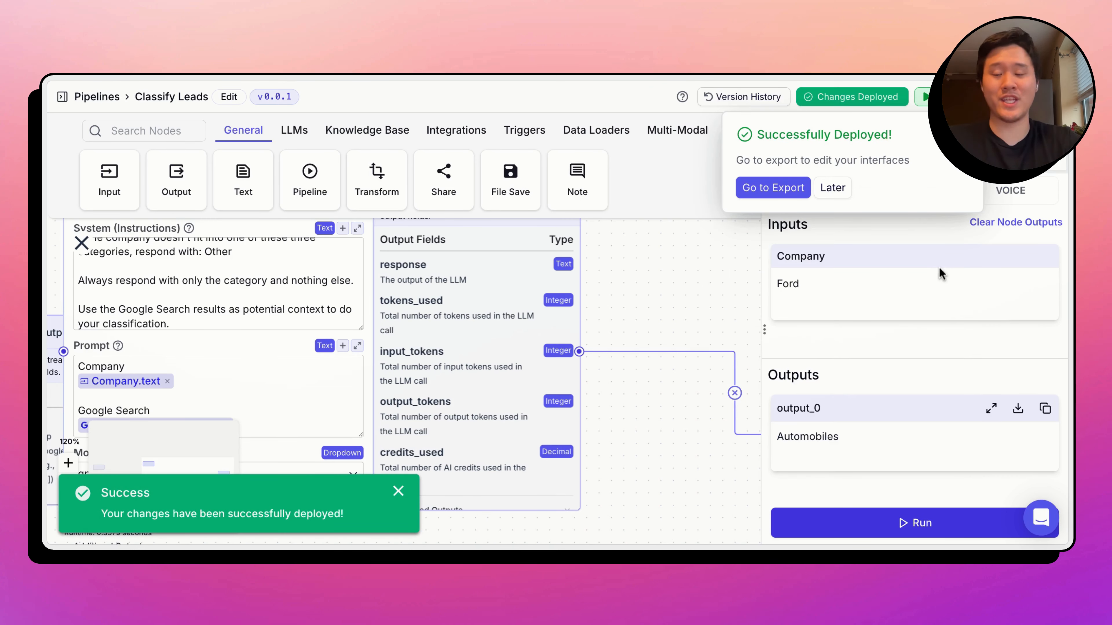
{"action": "left_click", "coordinate": [660, 265]}
{"action": "left_click_drag", "start_coordinate": [660, 266], "coordinate": [779, 267]}
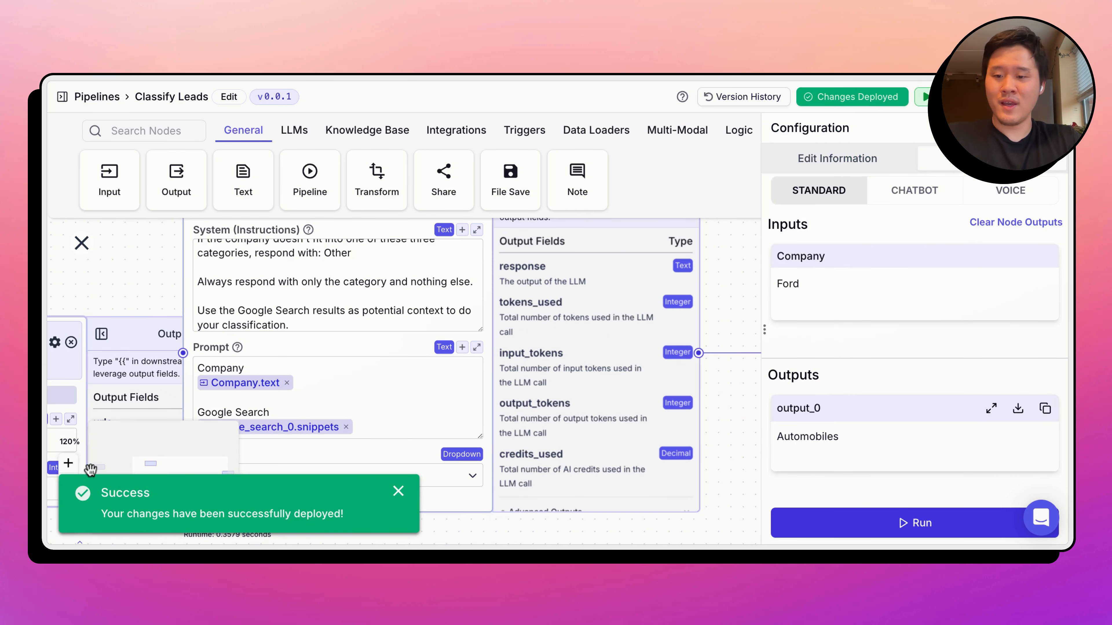
{"action": "left_click", "coordinate": [399, 491]}
{"action": "scroll", "coordinate": [259, 242], "scroll_direction": "down", "scroll_amount": 5}
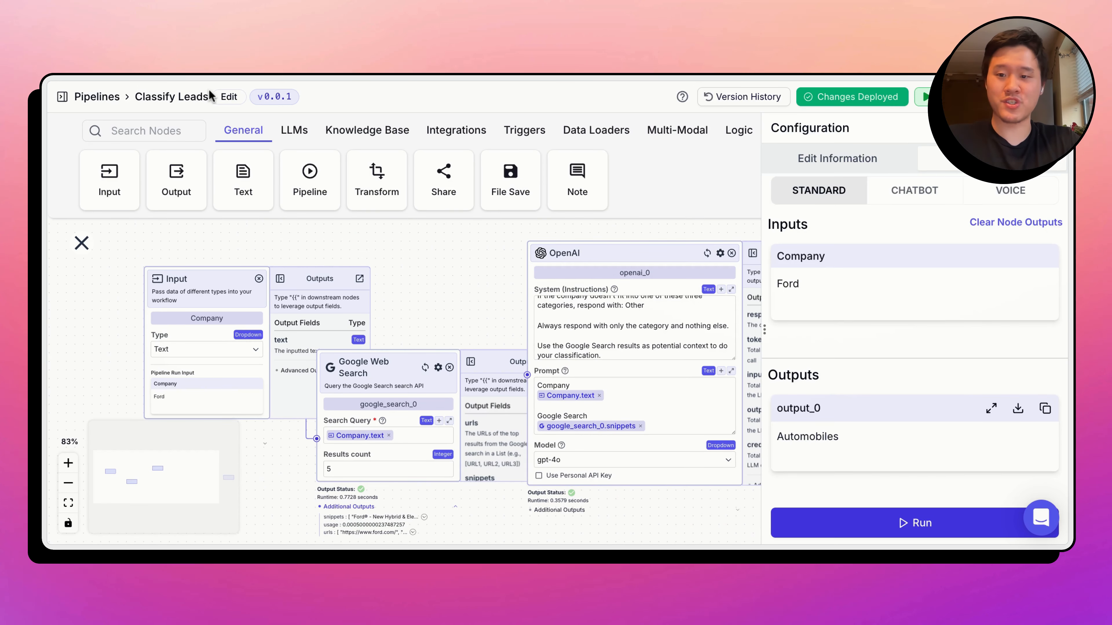
- Return to the pipelines list and create a new blank pipeline
{"action": "left_click", "coordinate": [101, 97]}
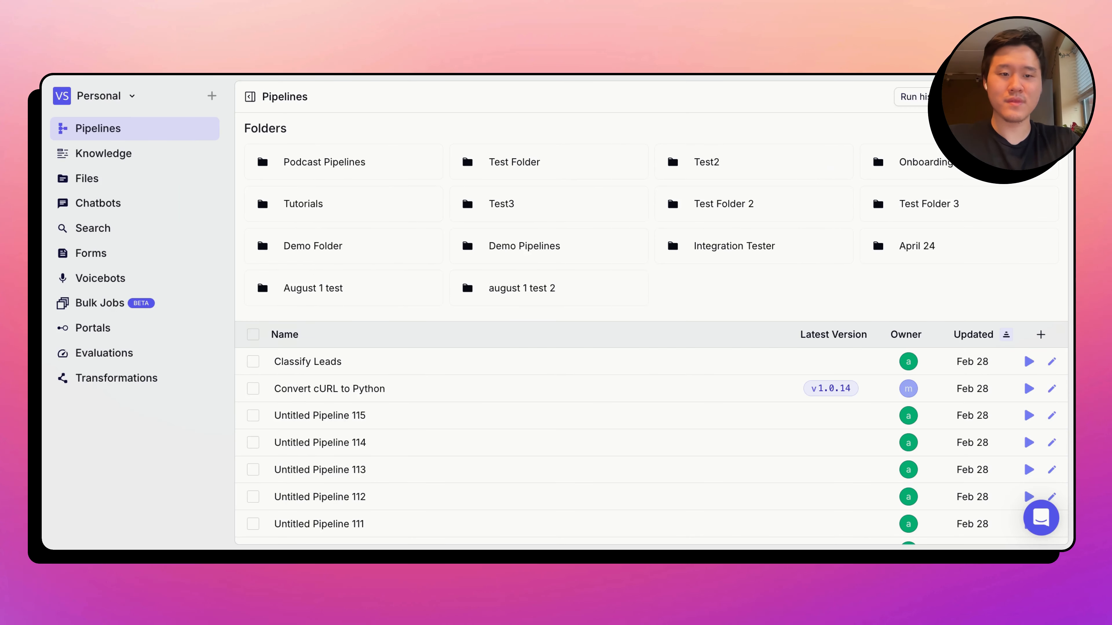
{"action": "left_click", "coordinate": [1037, 96]}
{"action": "left_click", "coordinate": [557, 187]}
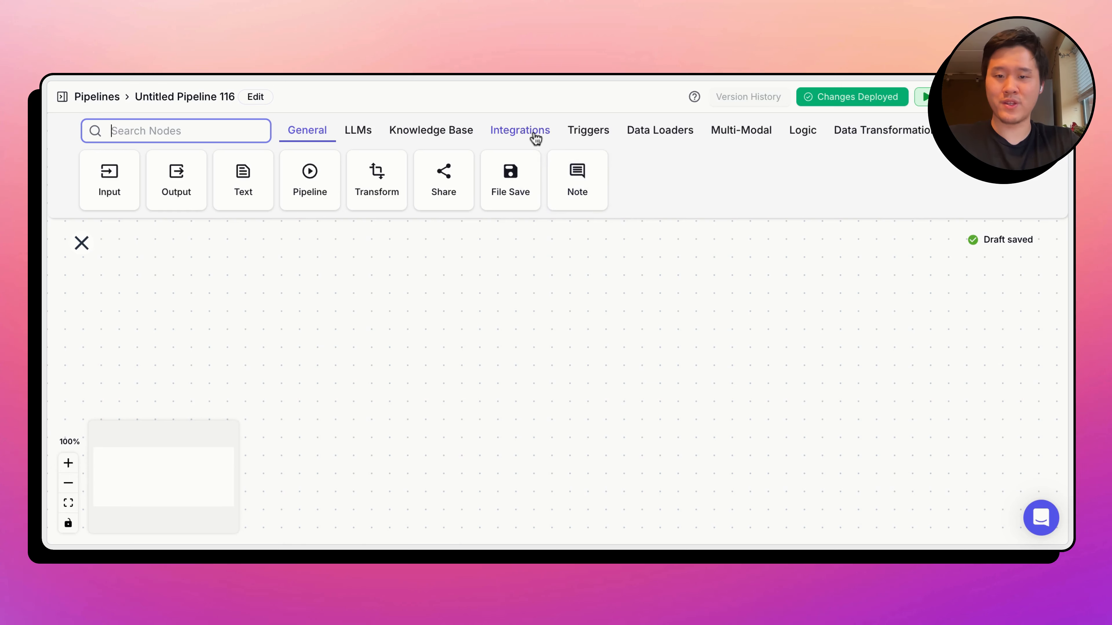
- Add a Google Sheets node with the Read from Sheet action, using the already connected account
{"action": "left_click", "coordinate": [474, 137]}
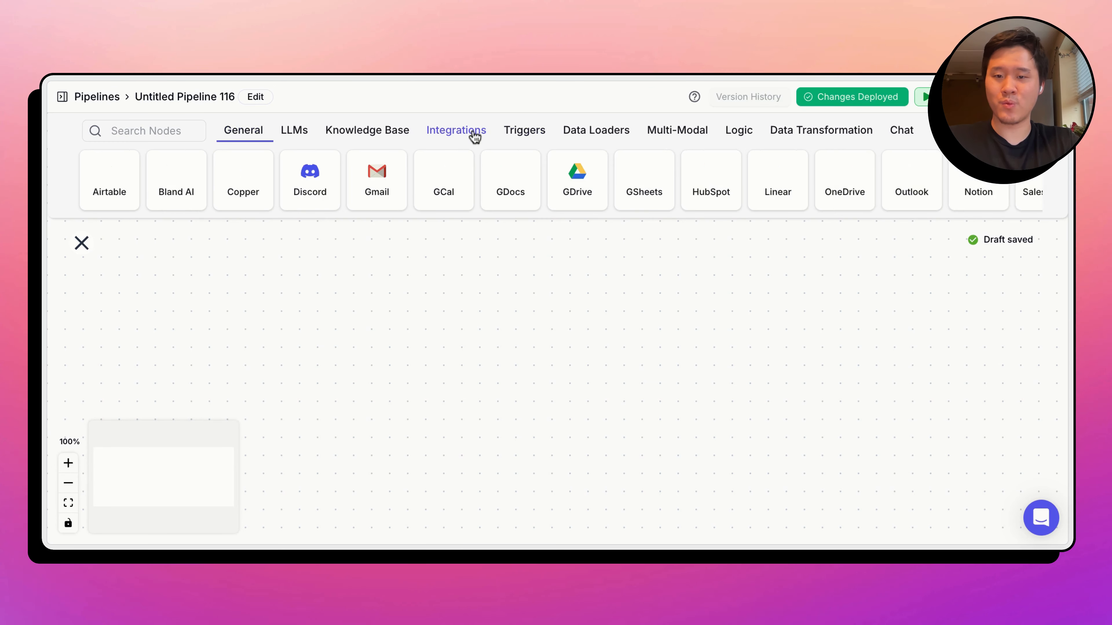
{"action": "left_click", "coordinate": [641, 179]}
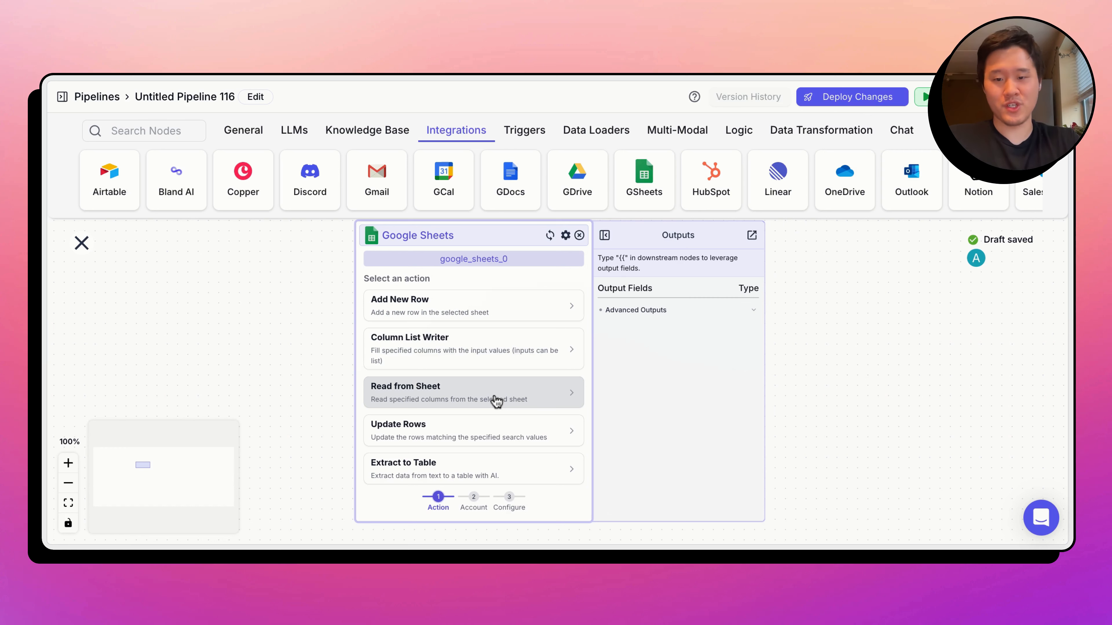
{"action": "left_click", "coordinate": [504, 392]}
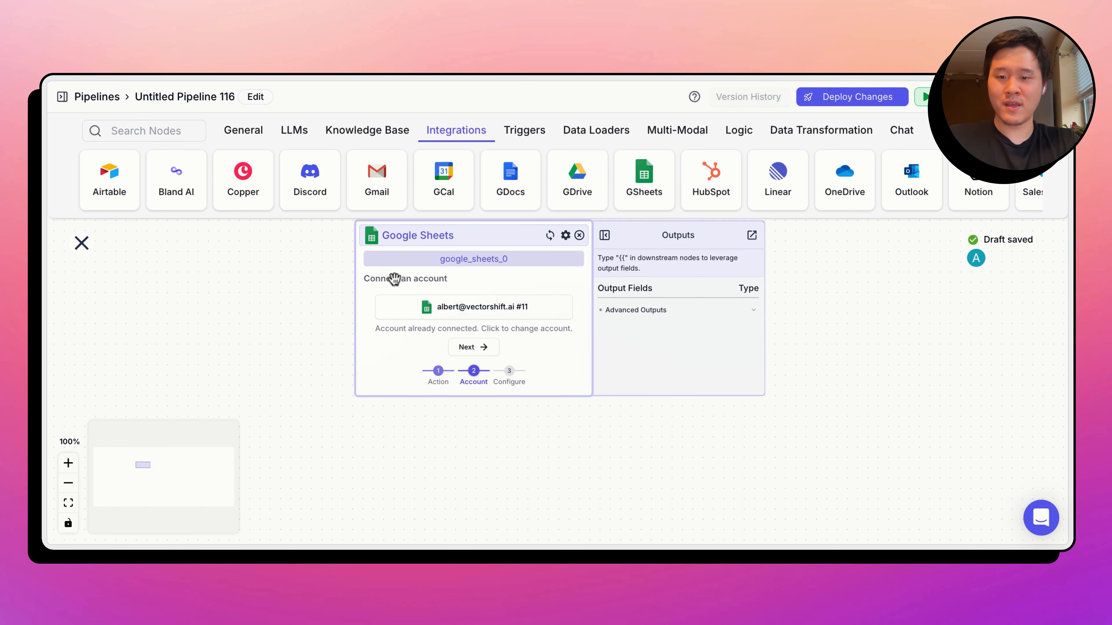
{"action": "left_click", "coordinate": [482, 348]}
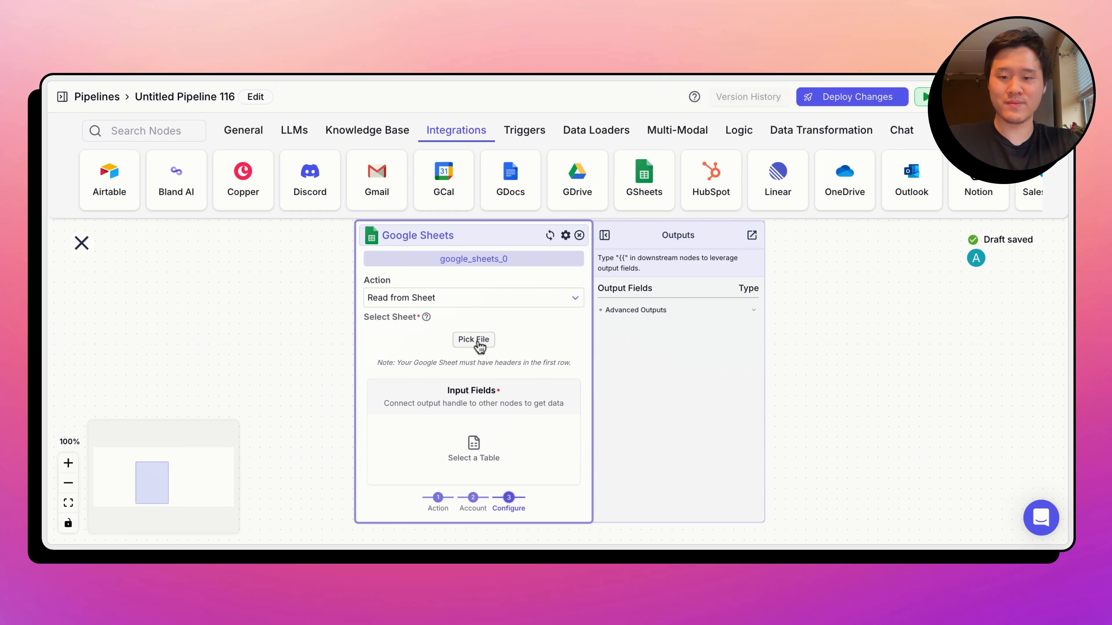
- Search for "leads" and select Sheet1 of the Leads For Classification spreadsheet as the Google Sheets node's source
{"action": "left_click", "coordinate": [477, 343]}
{"action": "left_click", "coordinate": [768, 268]}
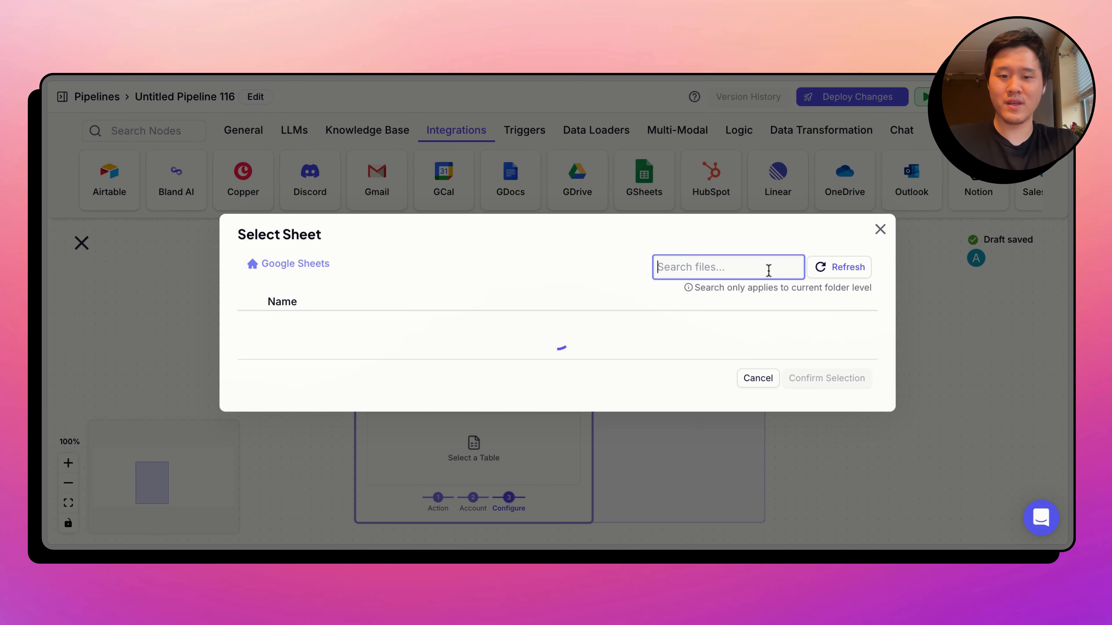
{"action": "type", "text": "leads"}
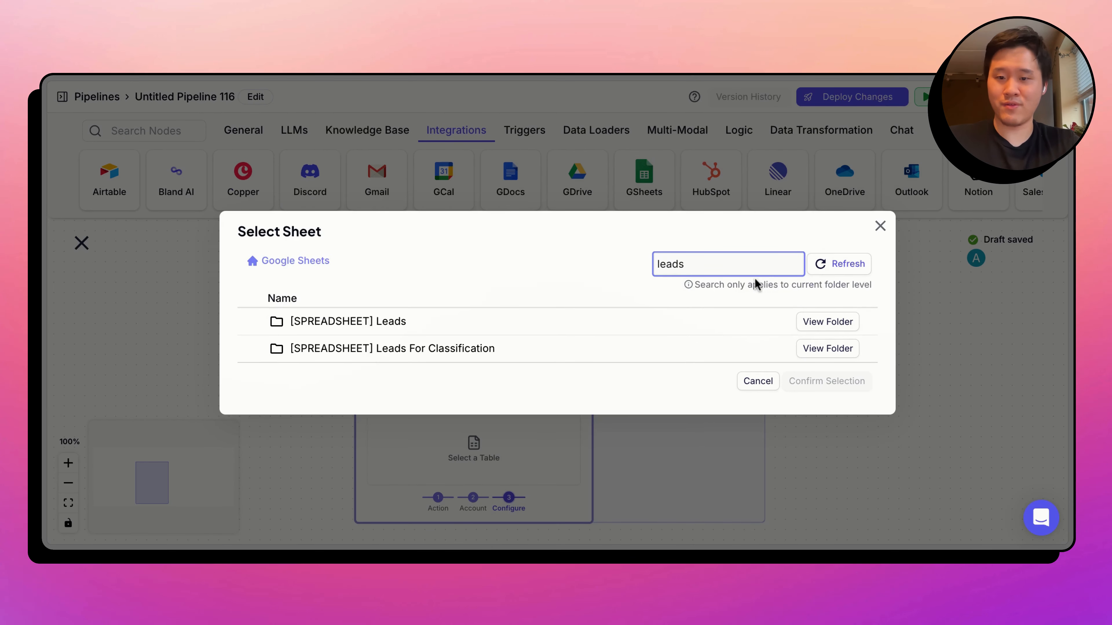
{"action": "left_click", "coordinate": [815, 349]}
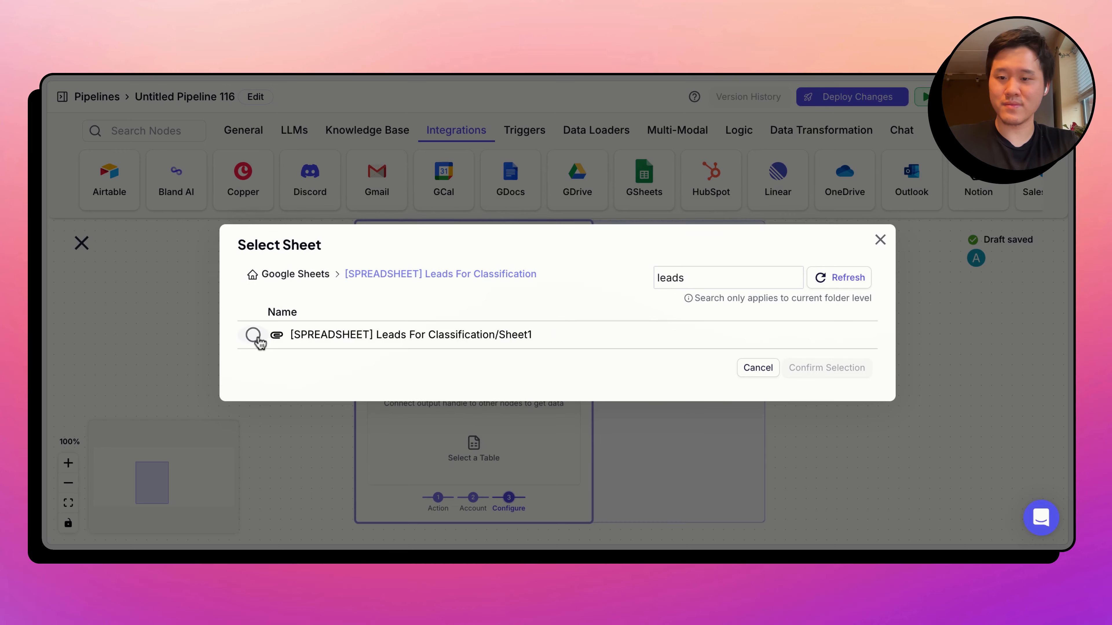
{"action": "left_click", "coordinate": [253, 335]}
{"action": "left_click", "coordinate": [848, 373]}
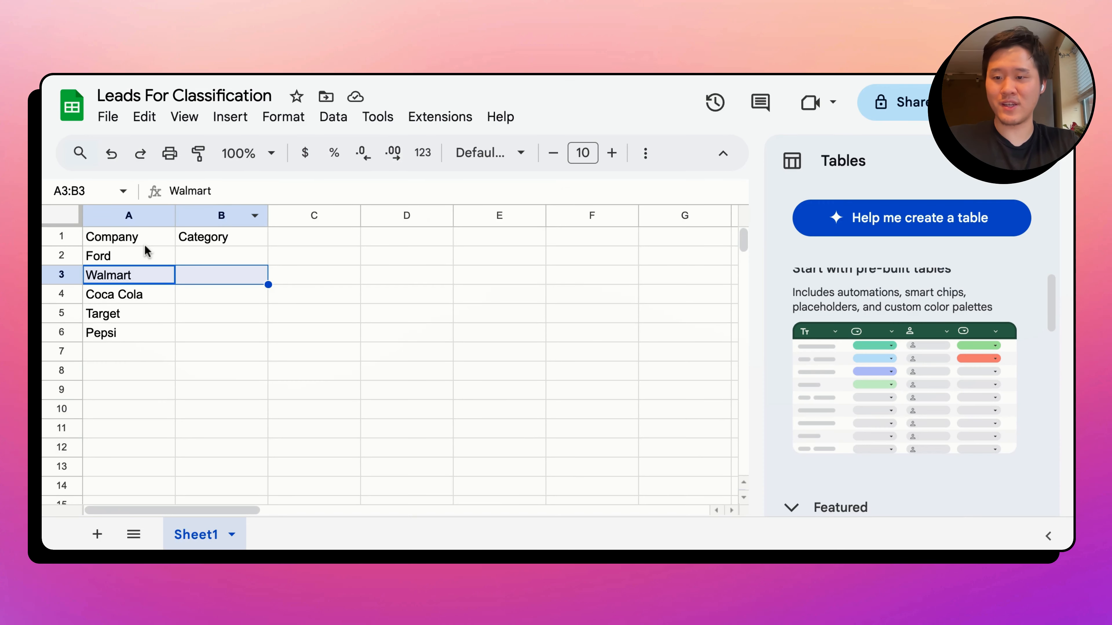
- Switch to the Leads For Classification spreadsheet and compare its Company and Category columns with the Google Sheets node's output fields
{"action": "left_click_drag", "start_coordinate": [144, 239], "coordinate": [138, 302]}
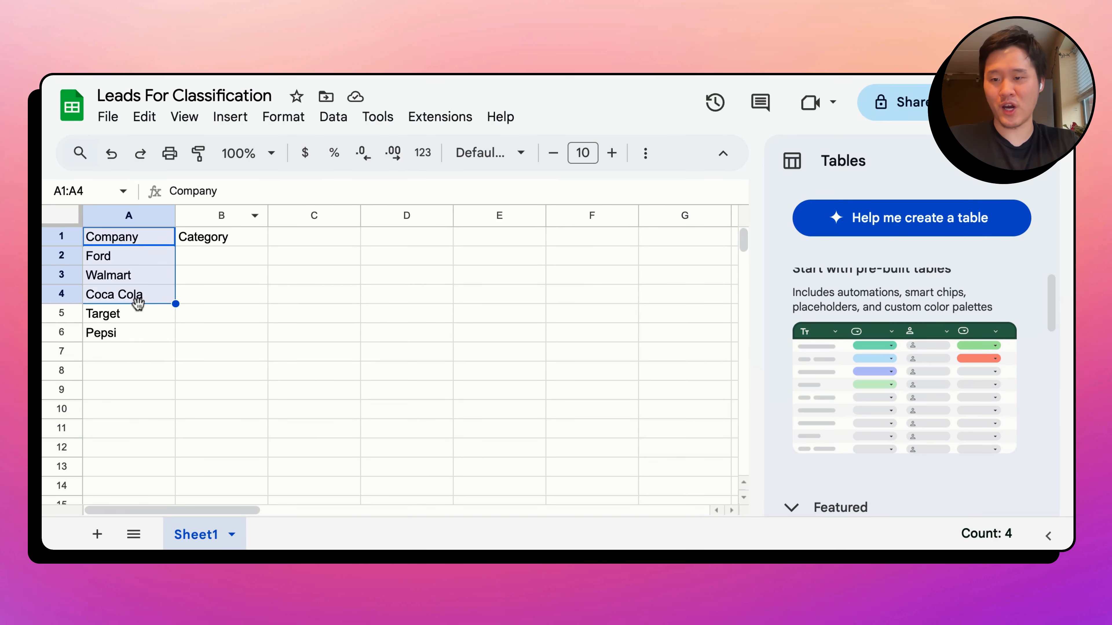
{"action": "left_click_drag", "start_coordinate": [212, 237], "coordinate": [218, 333]}
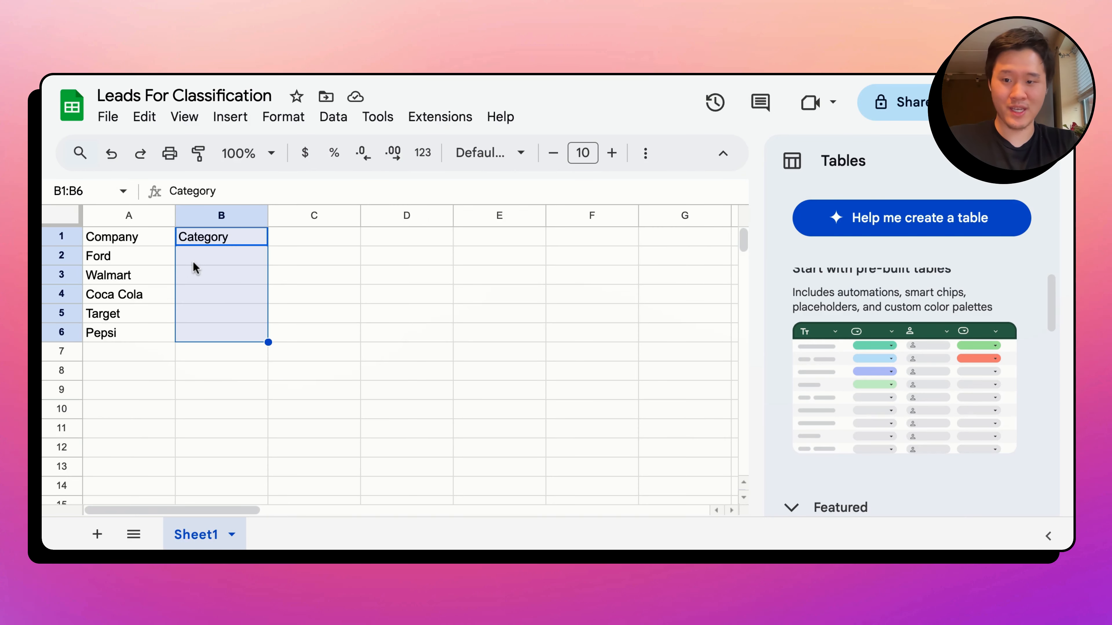
{"action": "left_click", "coordinate": [193, 263]}
{"action": "left_click", "coordinate": [311, 291]}
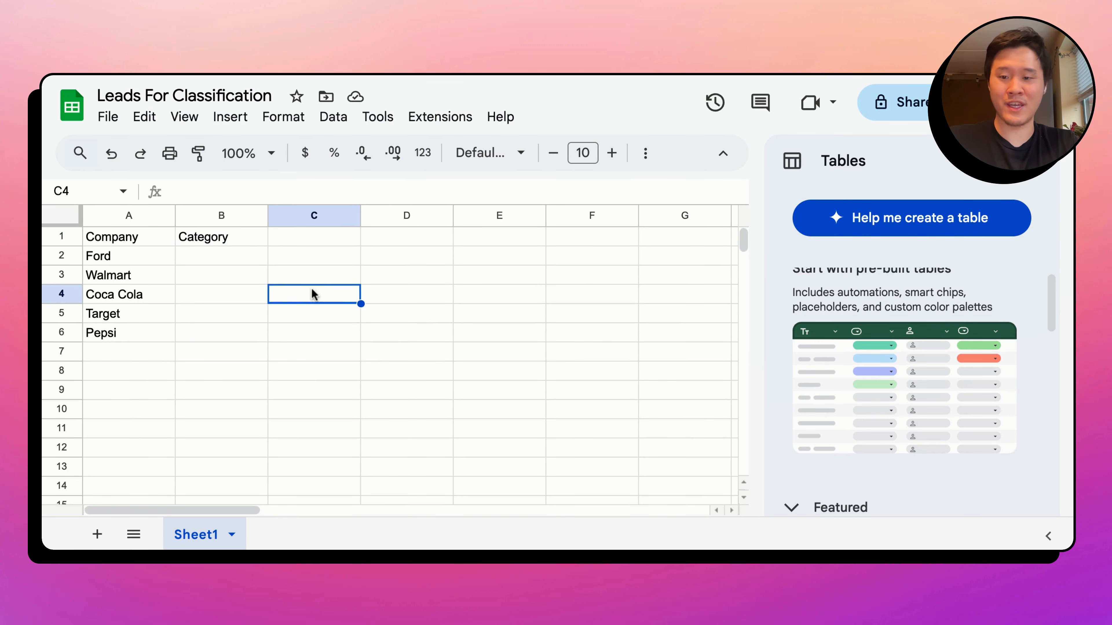
{"action": "left_click_drag", "start_coordinate": [254, 260], "coordinate": [251, 352]}
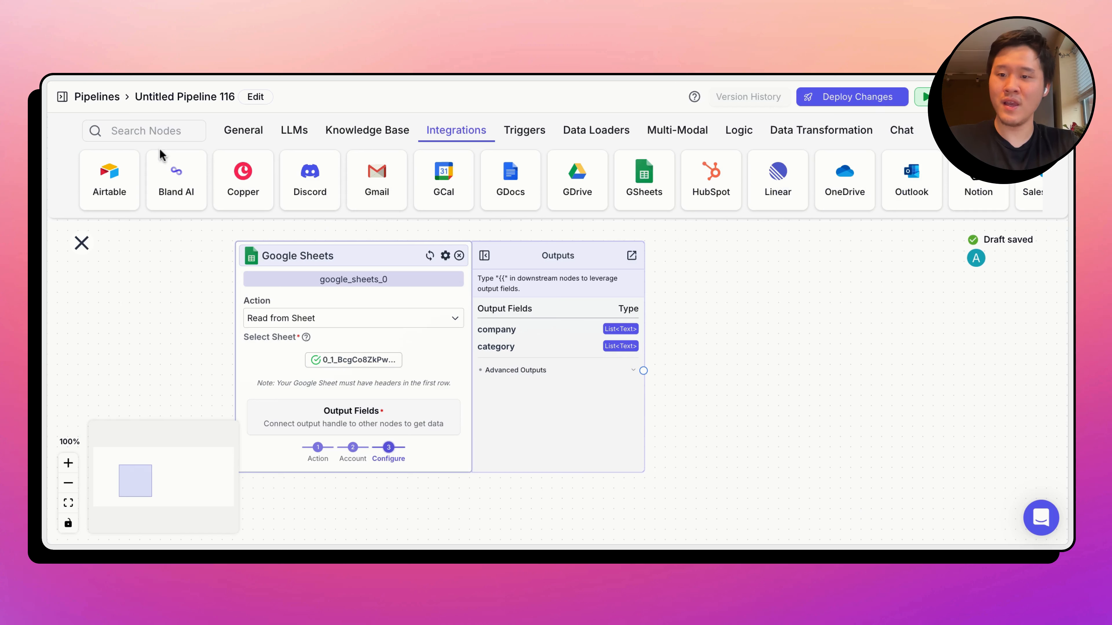
- Add a Text Output node beside the Google Sheets node, connect the two and set its output to google_sheets_0.company
{"action": "left_click", "coordinate": [232, 131]}
{"action": "left_click_drag", "start_coordinate": [167, 193], "coordinate": [768, 313]}
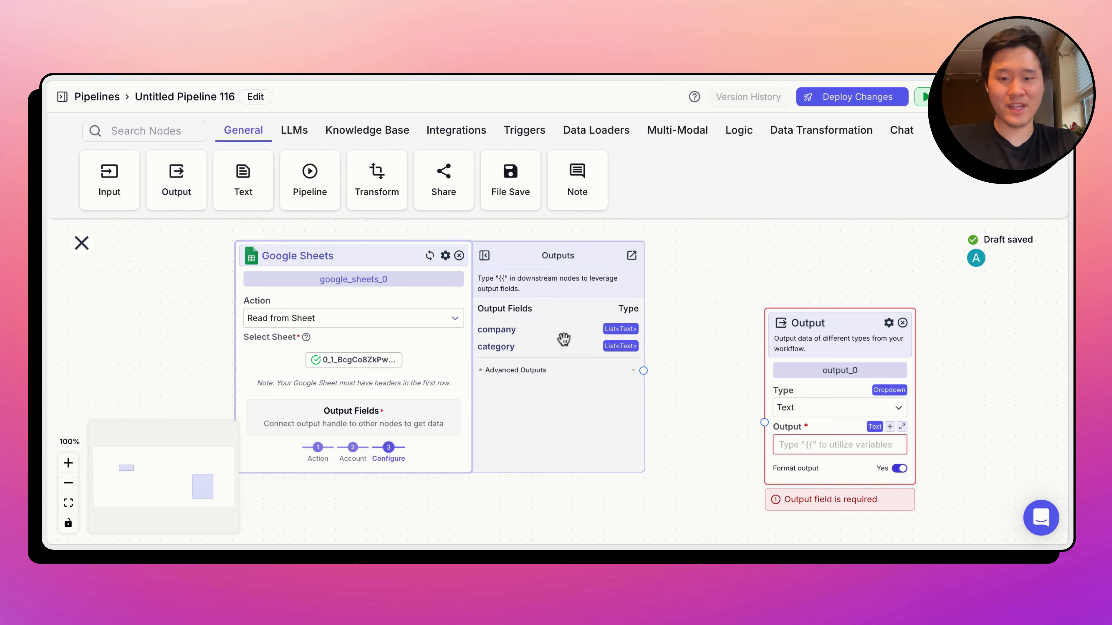
{"action": "left_click_drag", "start_coordinate": [642, 370], "coordinate": [764, 423]}
{"action": "left_click_drag", "start_coordinate": [800, 328], "coordinate": [728, 199]}
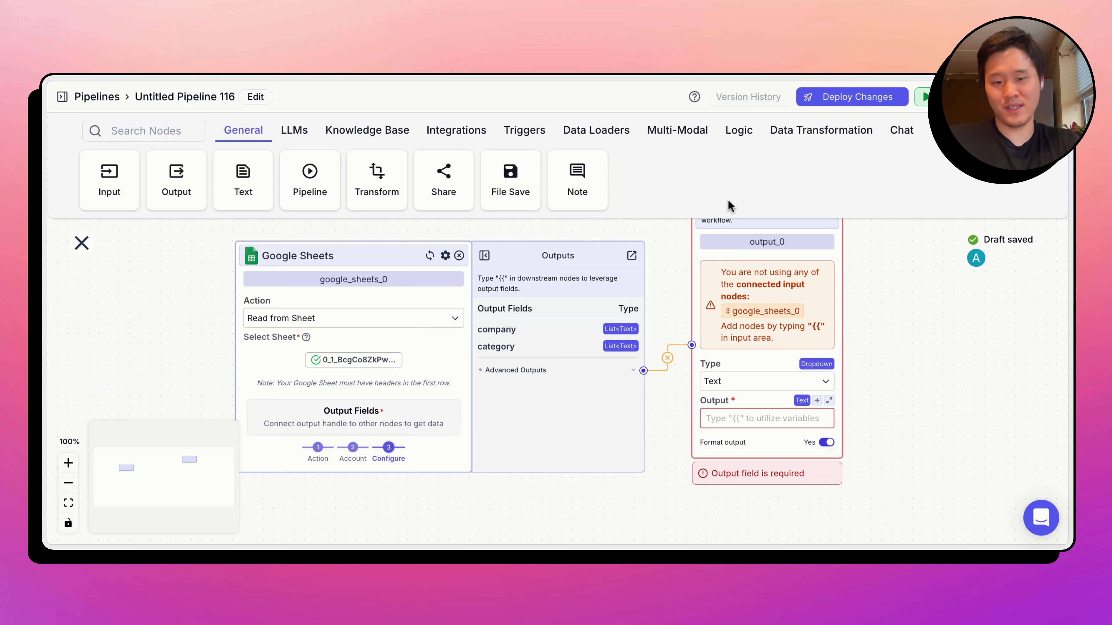
{"action": "left_click", "coordinate": [732, 312]}
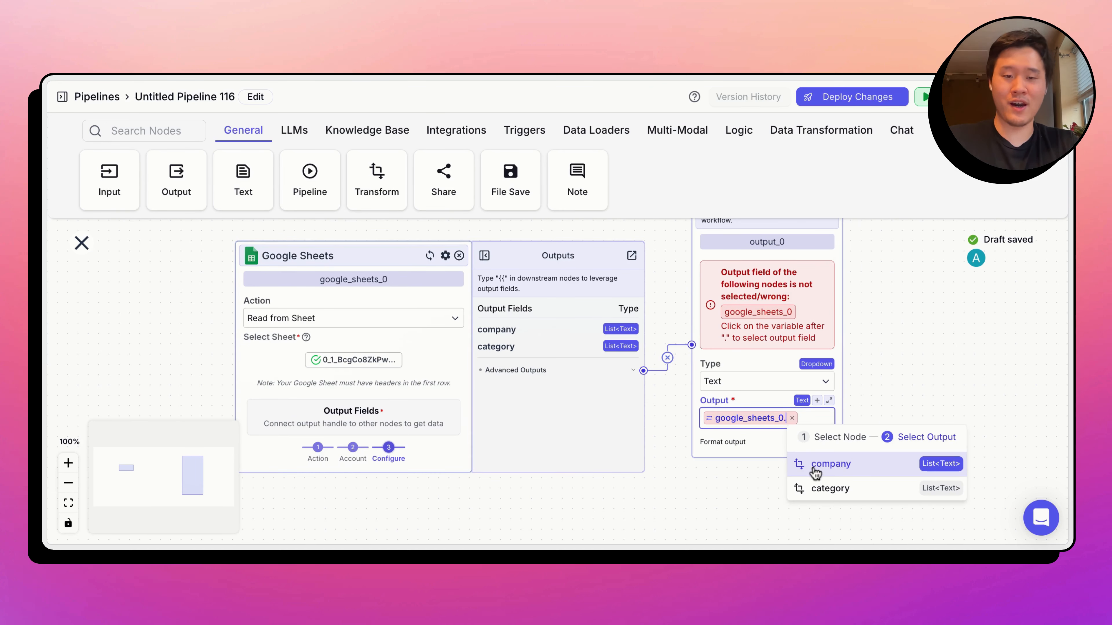
{"action": "left_click", "coordinate": [815, 464]}
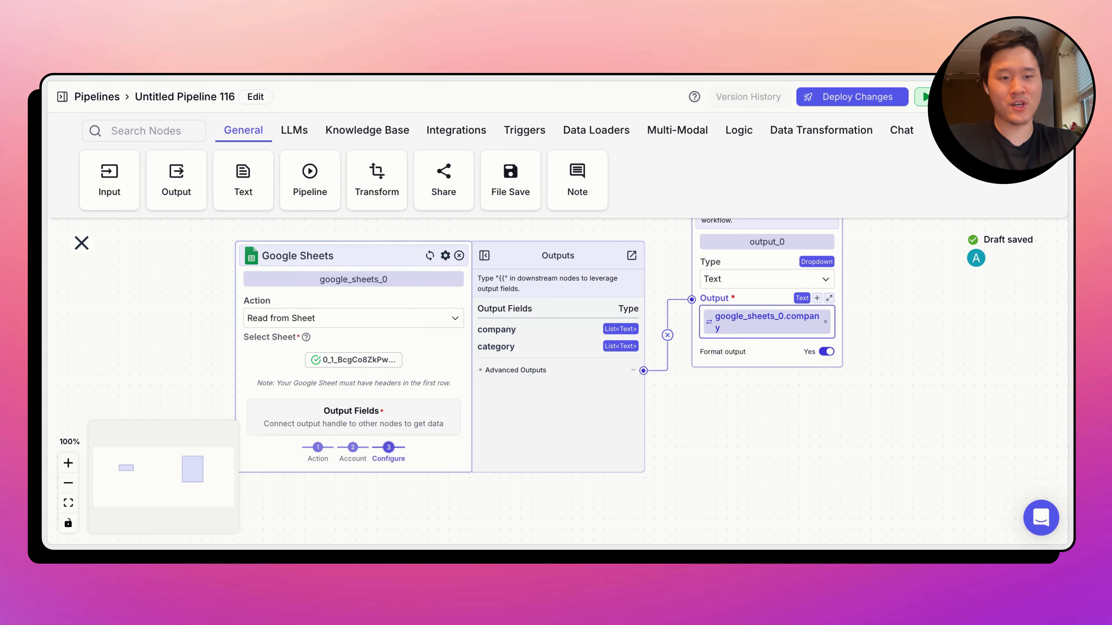
- Run the pipeline and compare the returned company list with the Company column in the Leads For Classification spreadsheet
{"action": "left_click", "coordinate": [924, 97]}
{"action": "left_click", "coordinate": [911, 525]}
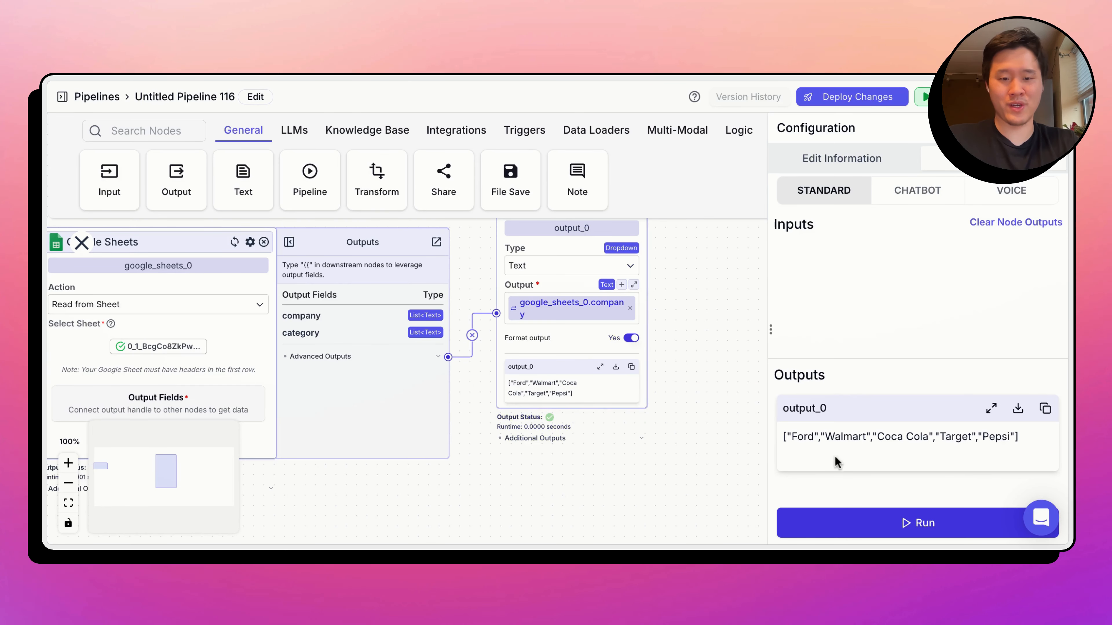
{"action": "double_click", "coordinate": [794, 438]}
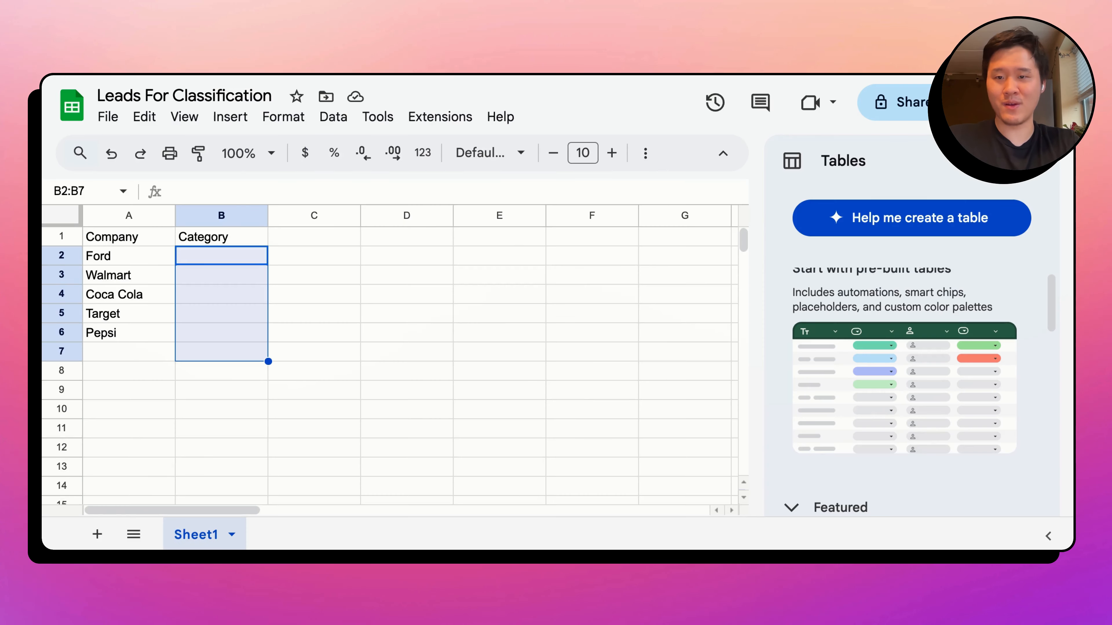
{"action": "left_click", "coordinate": [309, 292]}
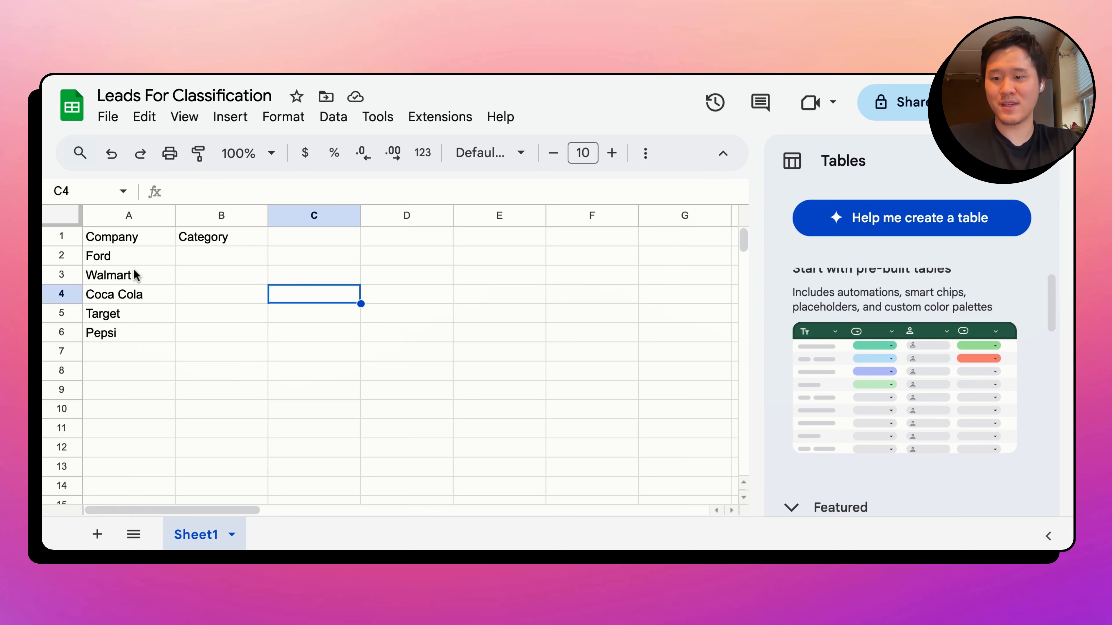
{"action": "left_click_drag", "start_coordinate": [134, 255], "coordinate": [136, 350]}
{"action": "left_click", "coordinate": [325, 352]}
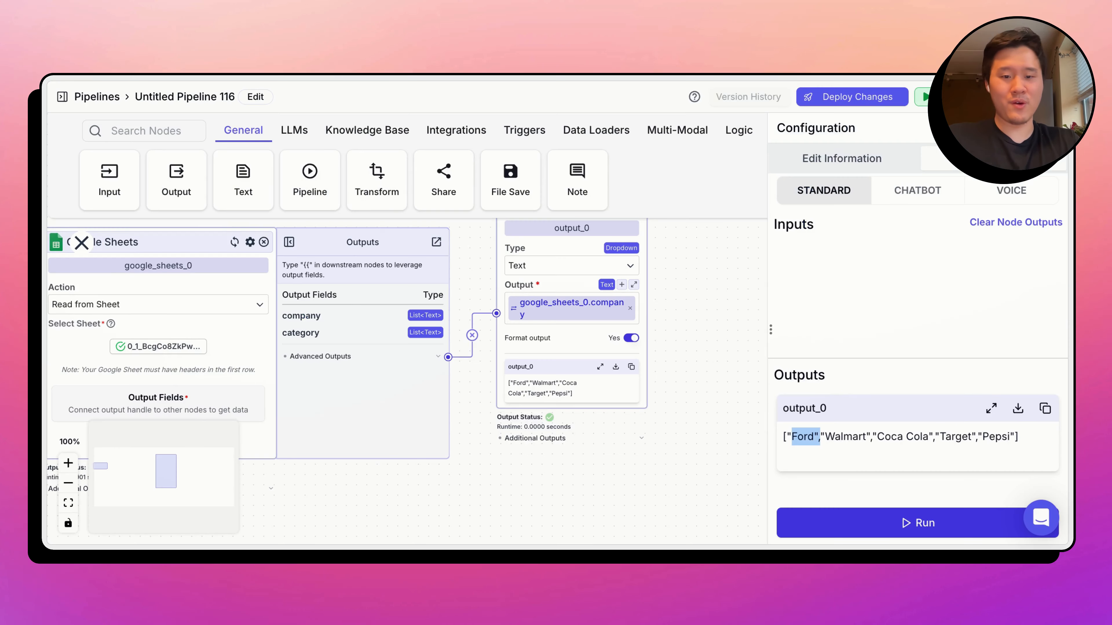
- Replace the Output node with a Pipeline node set to the Classify Leads pipeline
{"action": "scroll", "coordinate": [688, 278], "scroll_direction": "up", "scroll_amount": 3}
{"action": "left_click", "coordinate": [585, 245]}
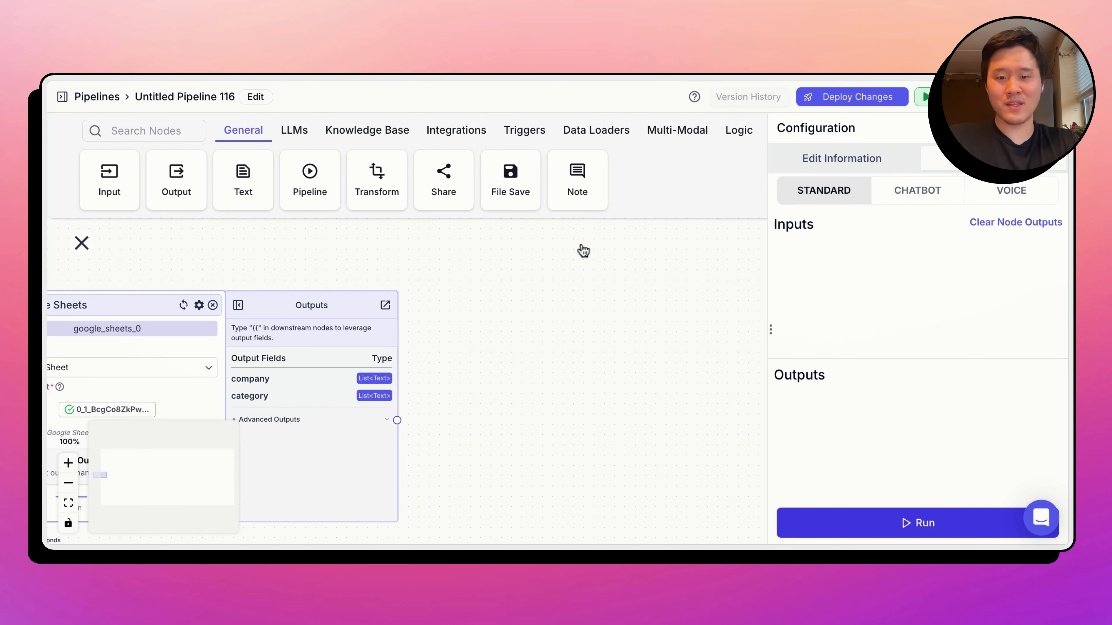
{"action": "left_click_drag", "start_coordinate": [320, 198], "coordinate": [607, 421]}
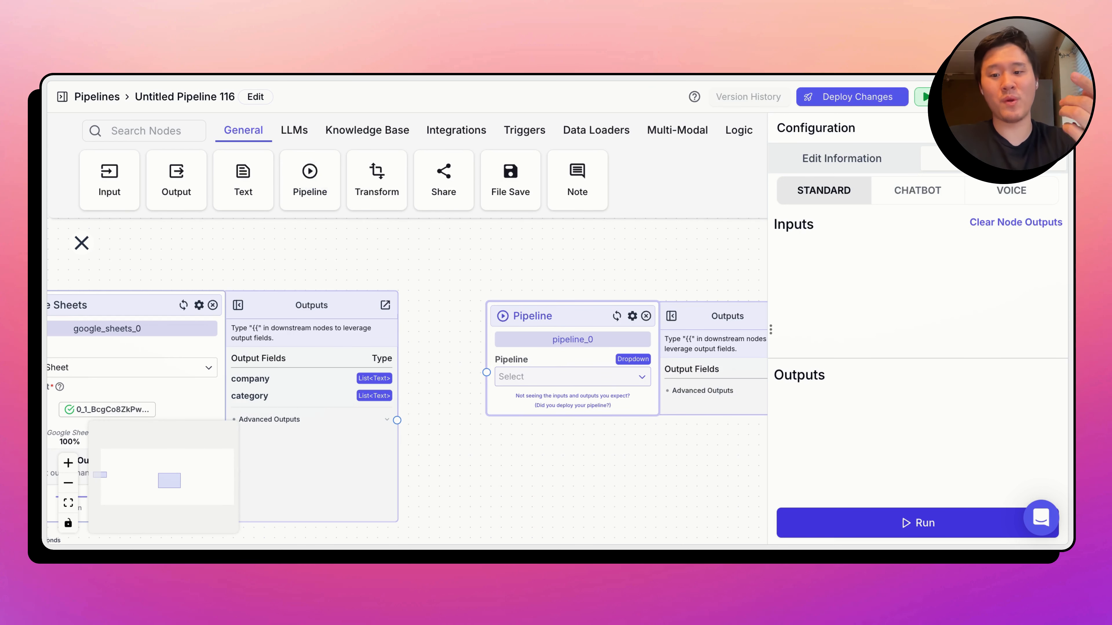
{"action": "left_click", "coordinate": [542, 377]}
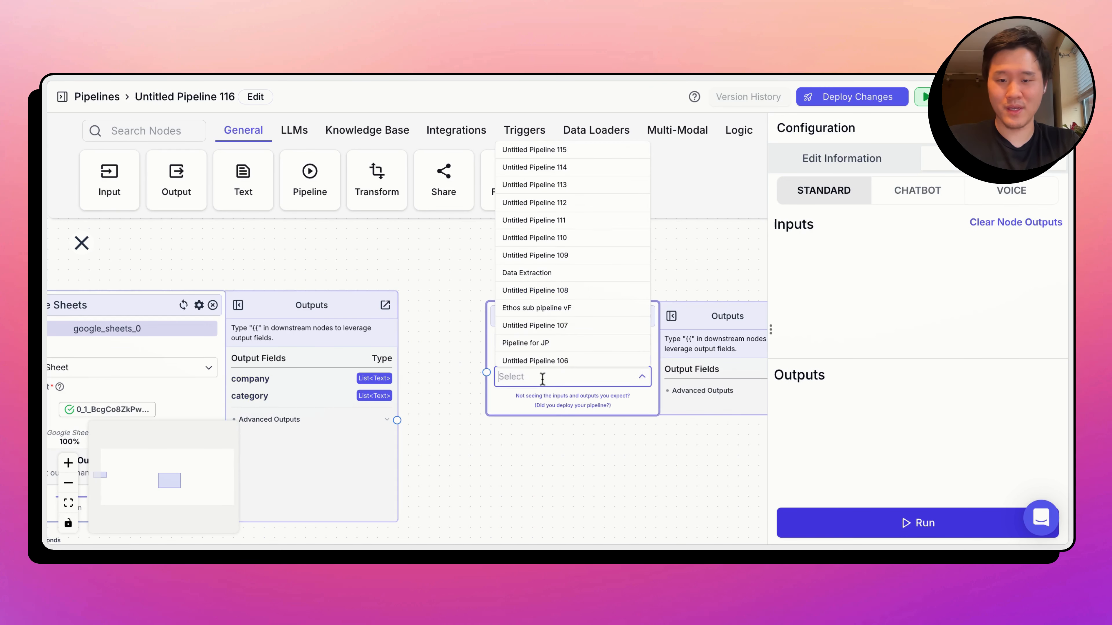
{"action": "type", "text": "classi"}
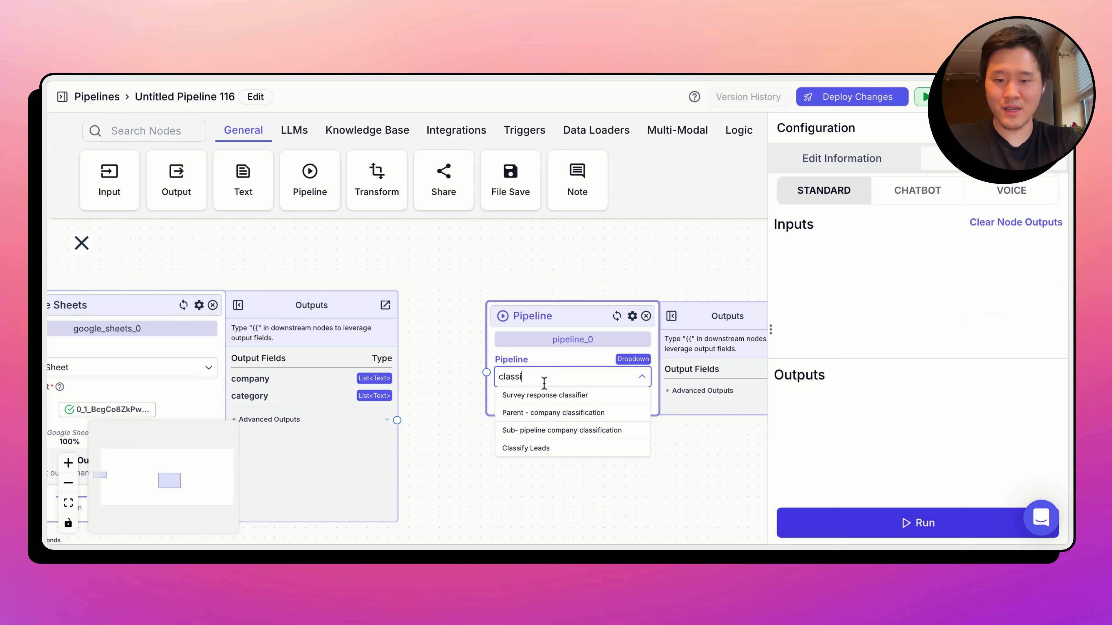
{"action": "left_click", "coordinate": [567, 449]}
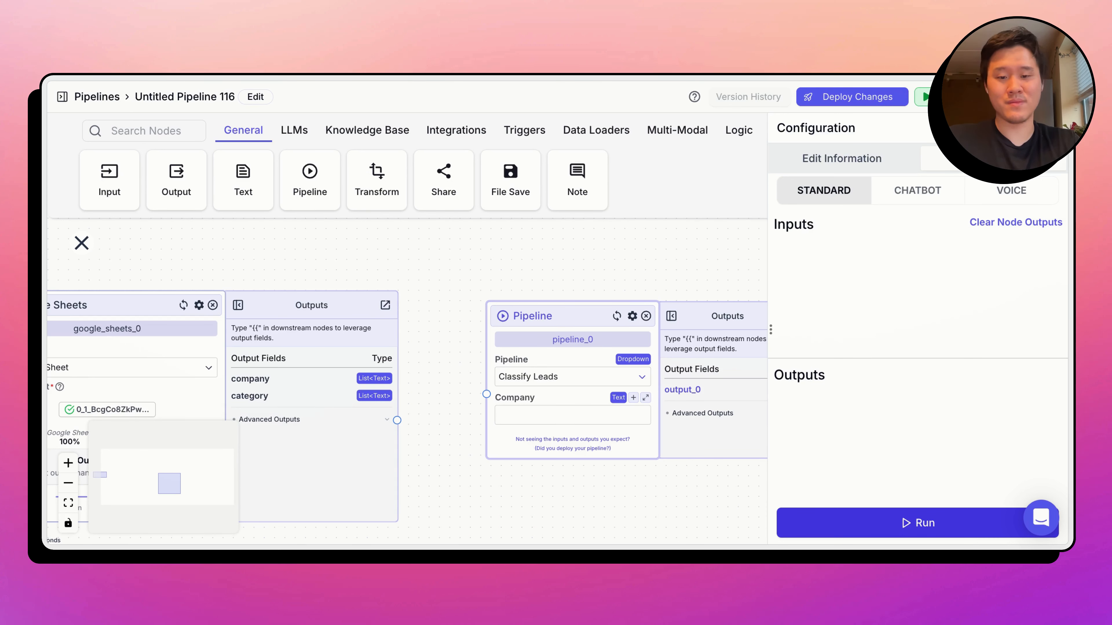
- Switch the Pipeline node to list mode so that its Company input takes a List<Text>
{"action": "left_click", "coordinate": [622, 411]}
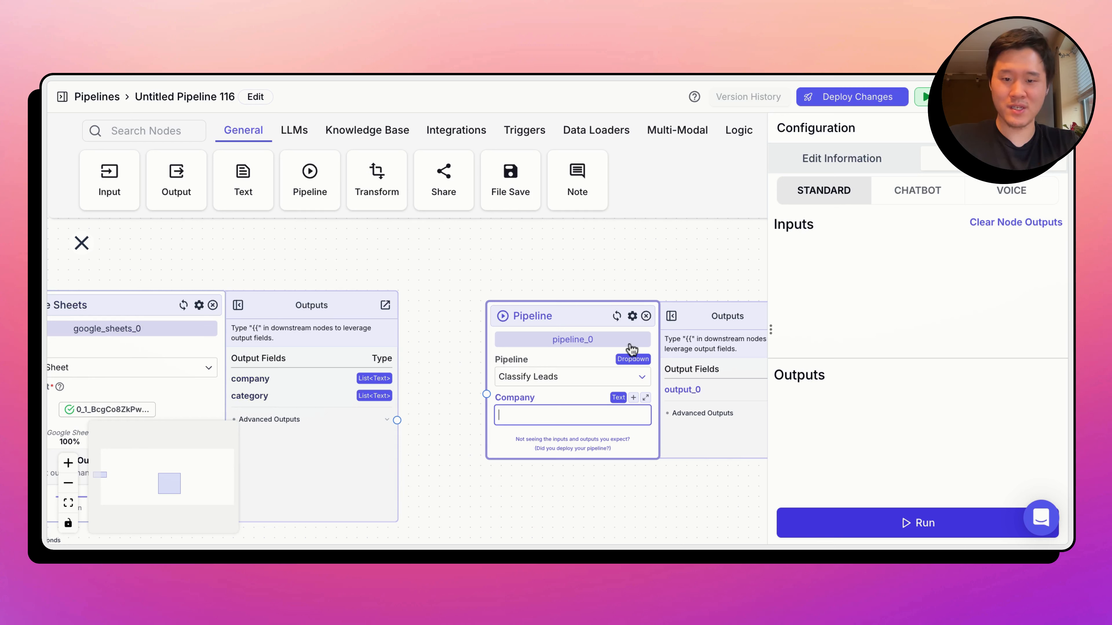
{"action": "left_click", "coordinate": [618, 317]}
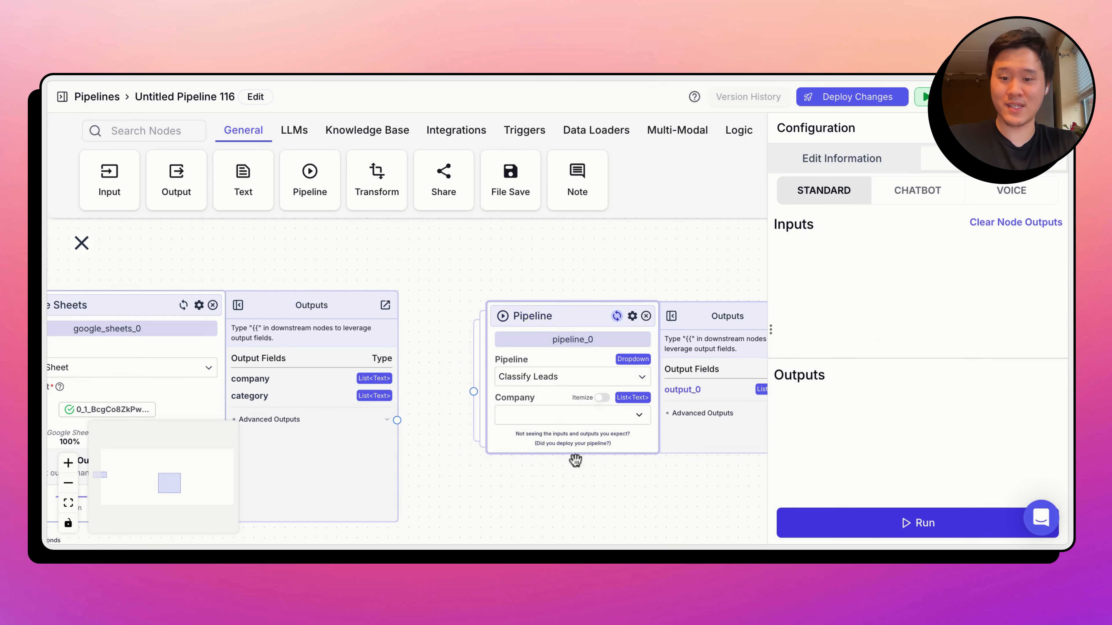
{"action": "left_click_drag", "start_coordinate": [565, 472], "coordinate": [448, 443]}
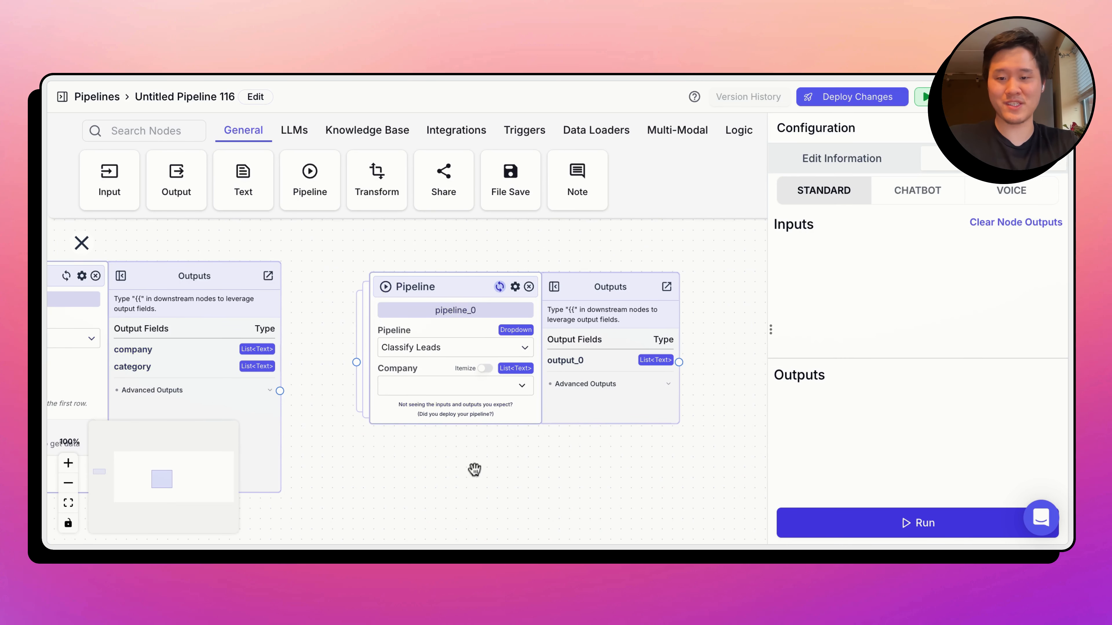
{"action": "left_click_drag", "start_coordinate": [474, 470], "coordinate": [426, 425]}
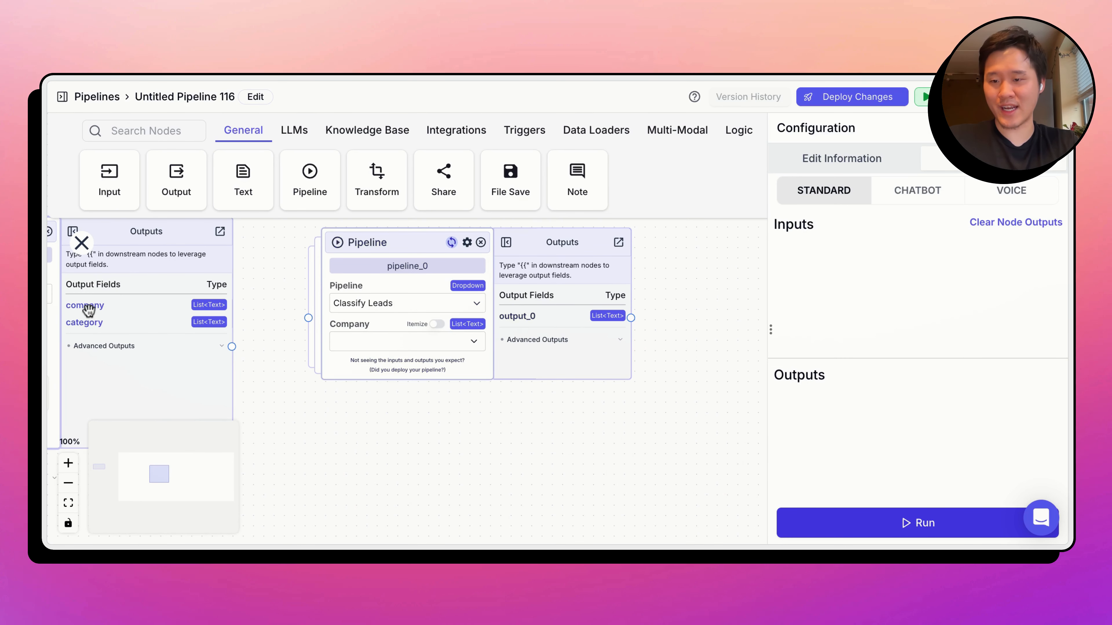
{"action": "left_click_drag", "start_coordinate": [312, 340], "coordinate": [358, 334]}
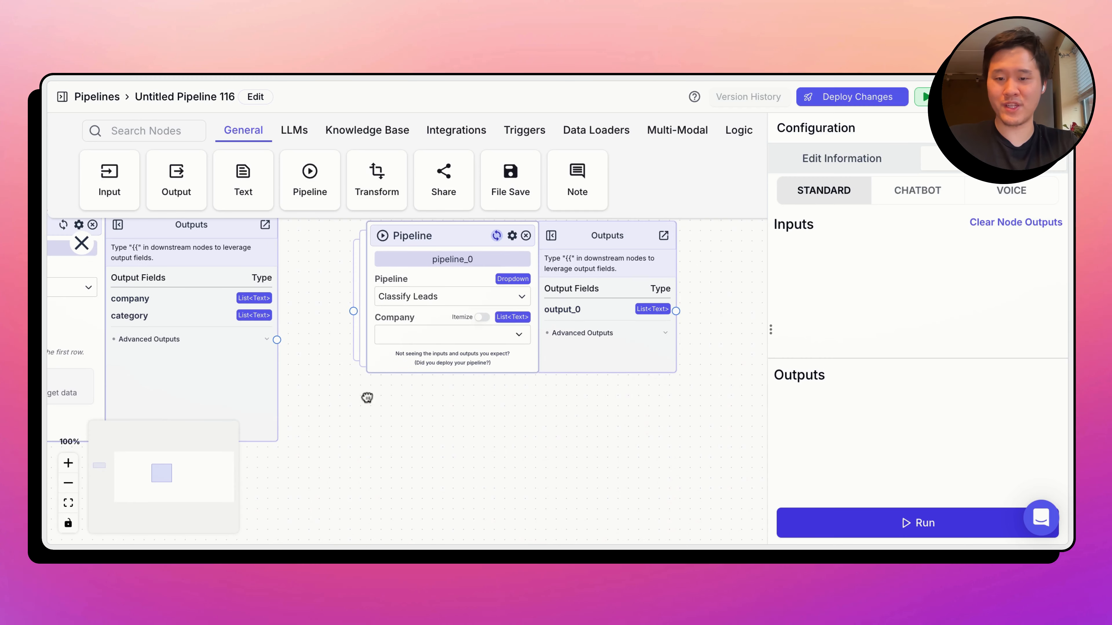
- Set the Pipeline node's Company input to google_sheets_0.company
{"action": "left_click", "coordinate": [426, 334]}
{"action": "left_click", "coordinate": [434, 403]}
{"action": "left_click", "coordinate": [442, 404]}
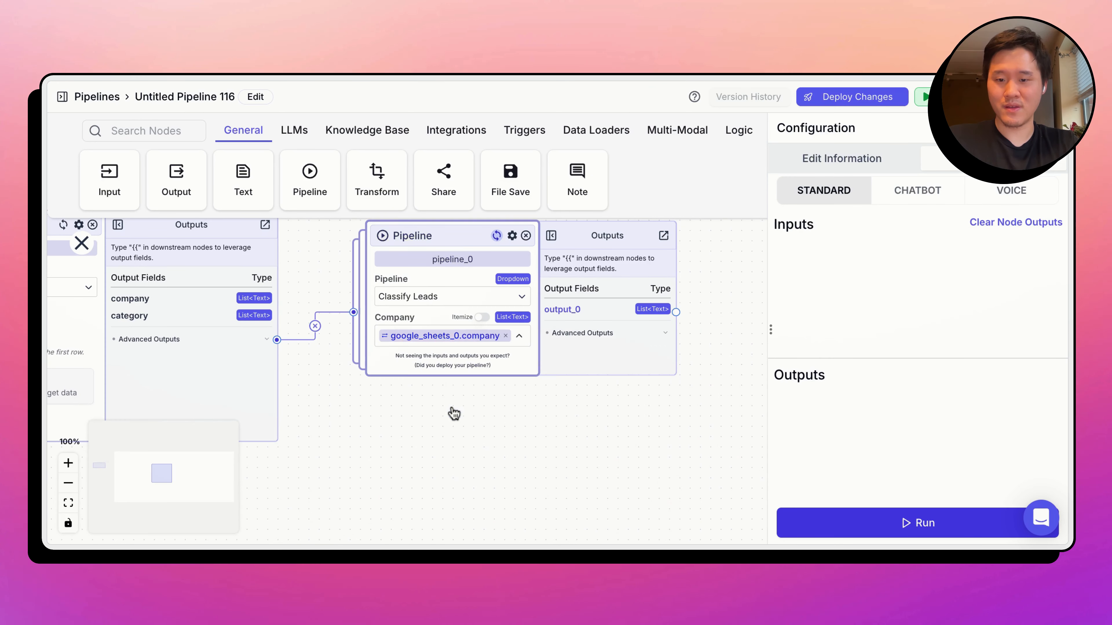
{"action": "scroll", "coordinate": [519, 454], "scroll_direction": "left", "scroll_amount": 3}
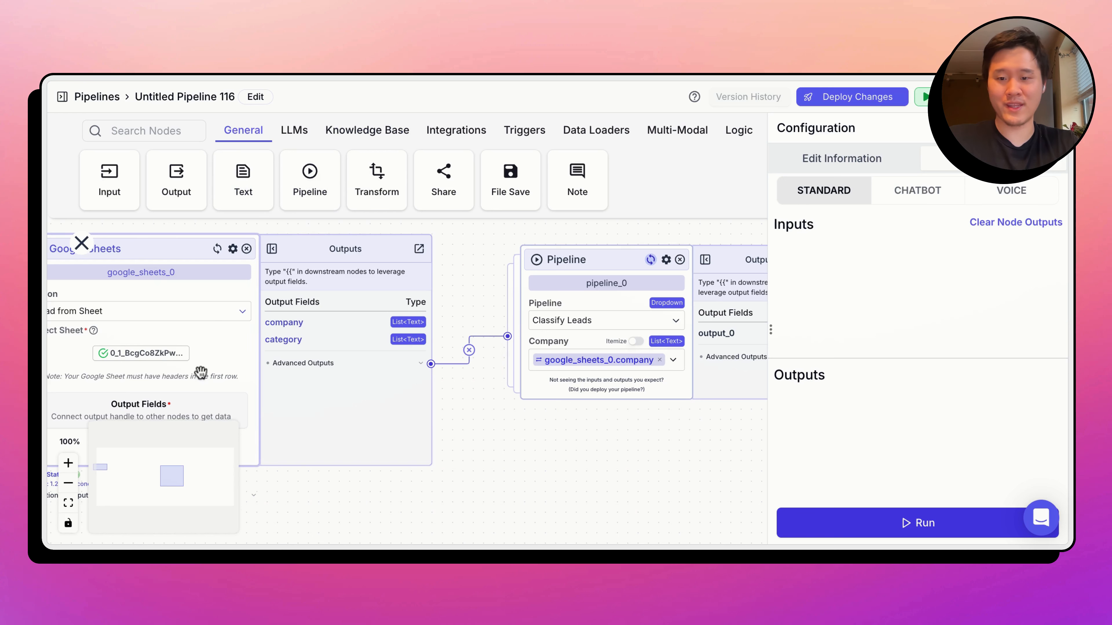
{"action": "scroll", "coordinate": [548, 482], "scroll_direction": "right", "scroll_amount": 3}
{"action": "scroll", "coordinate": [547, 482], "scroll_direction": "right", "scroll_amount": 2}
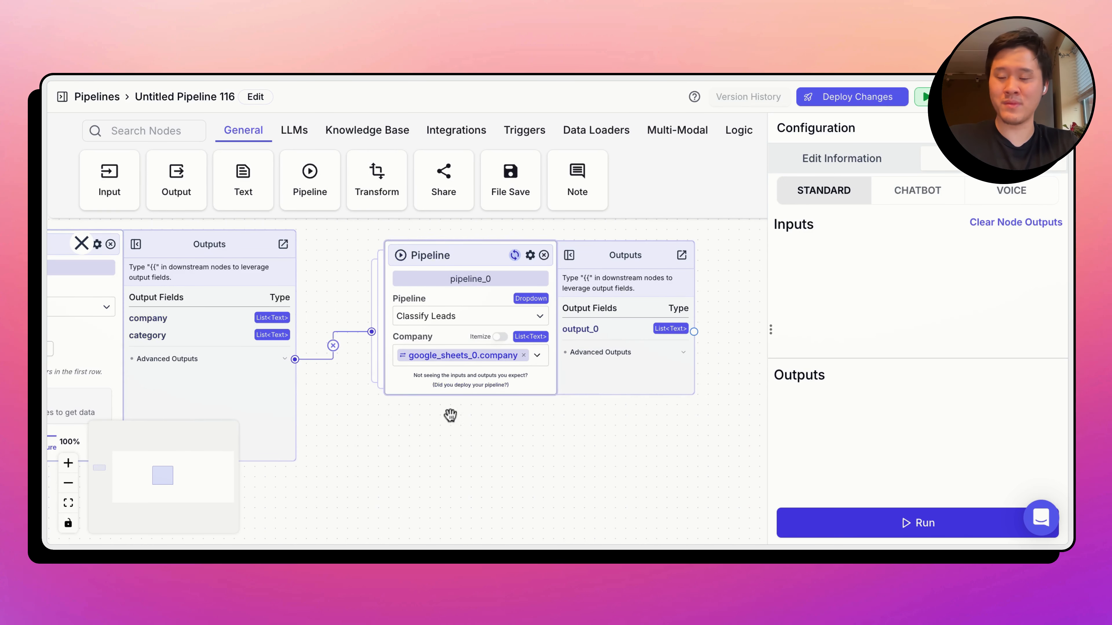
{"action": "left_click_drag", "start_coordinate": [454, 422], "coordinate": [239, 427]}
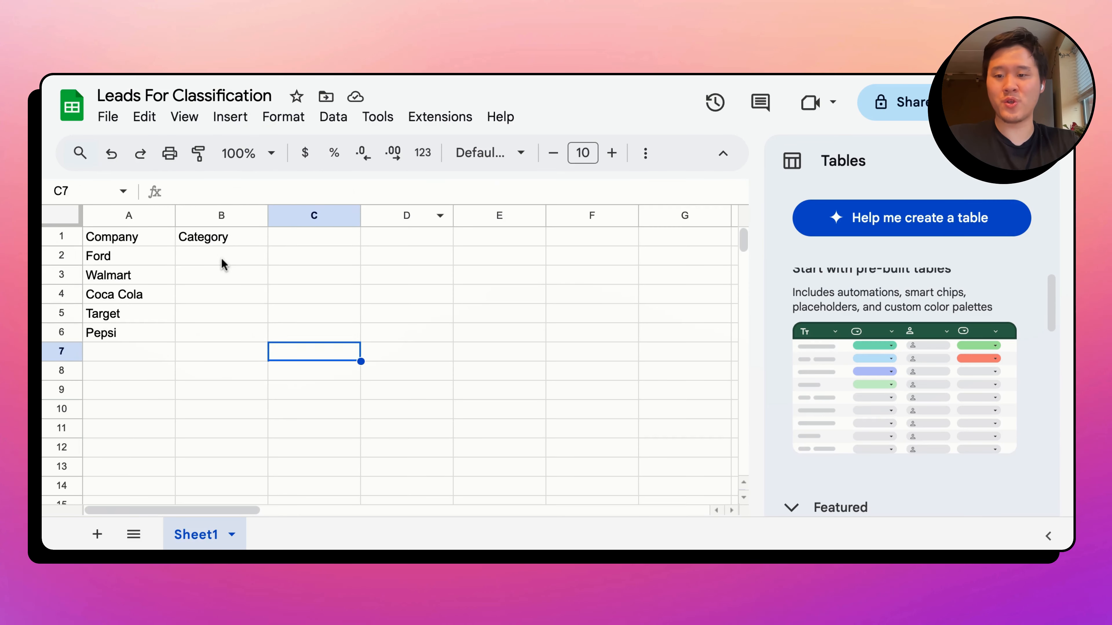
- Switch to the Leads For Classification spreadsheet and examine the Category cells beside the listed companies
{"action": "left_click", "coordinate": [223, 264]}
{"action": "key", "text": "shift+Down"}
{"action": "key", "text": "shift+Down"}
{"action": "key", "text": "shift+Down"}
{"action": "key", "text": "shift+Down"}
{"action": "key", "text": "shift+Down"}
{"action": "key", "text": "shift+Down"}
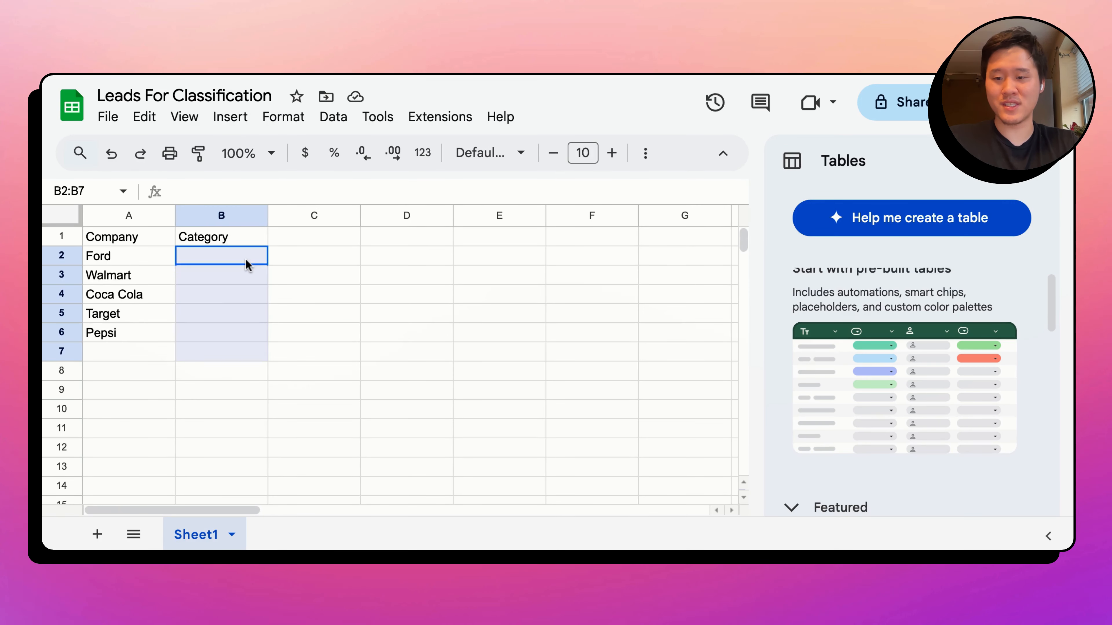
{"action": "key", "text": "shift+Up"}
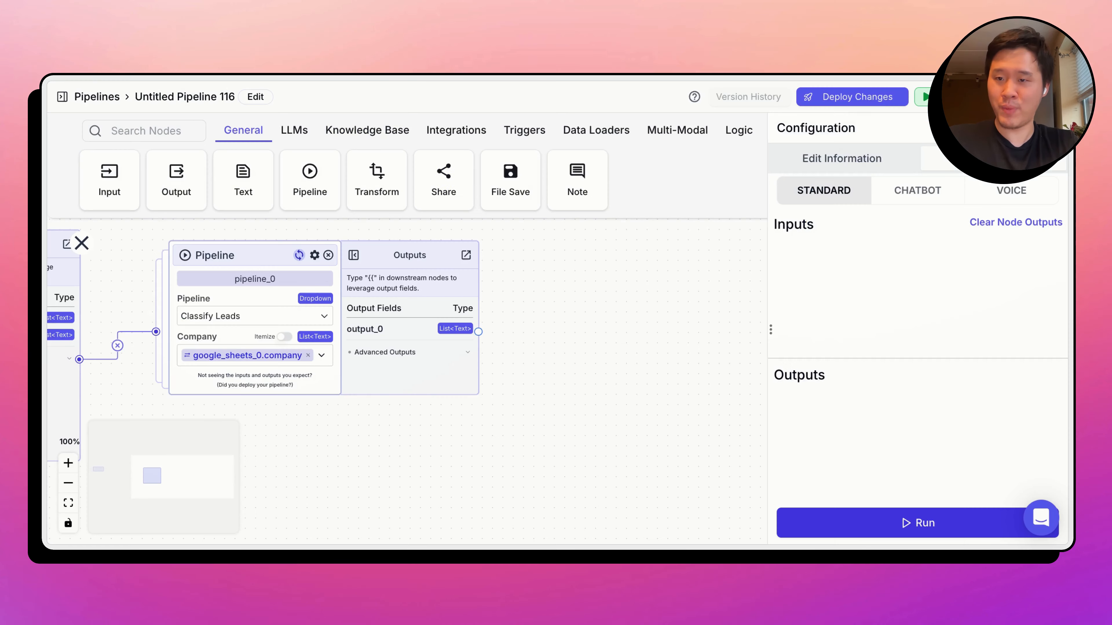
- Add a second Google Sheets node after the Pipeline node, using the Column List Writer action and the already connected account
{"action": "left_click", "coordinate": [467, 137]}
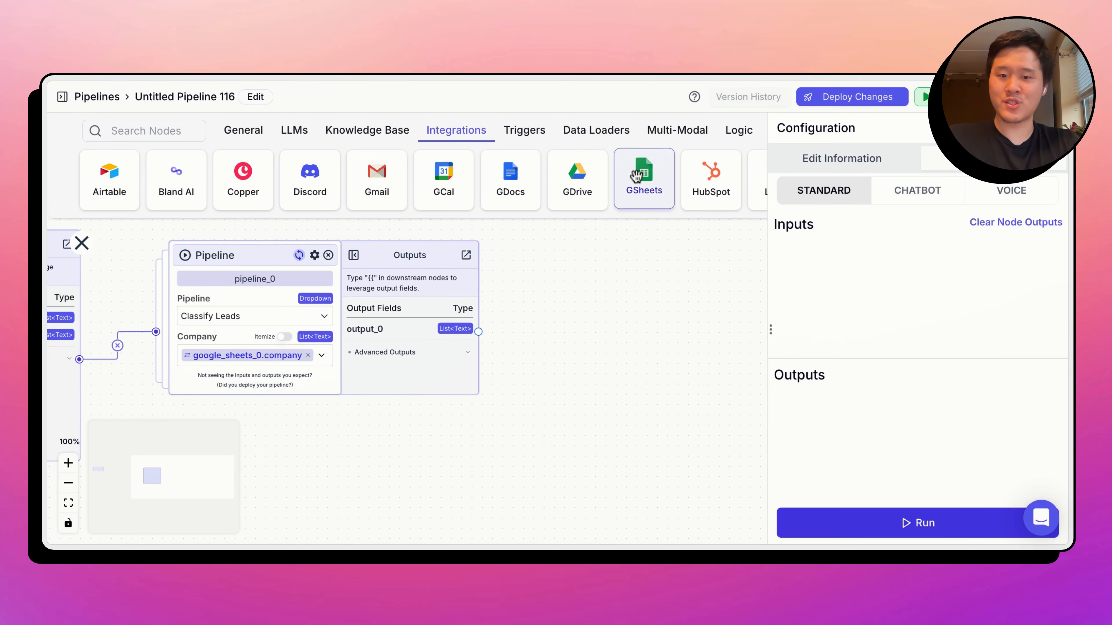
{"action": "left_click_drag", "start_coordinate": [644, 180], "coordinate": [578, 230]}
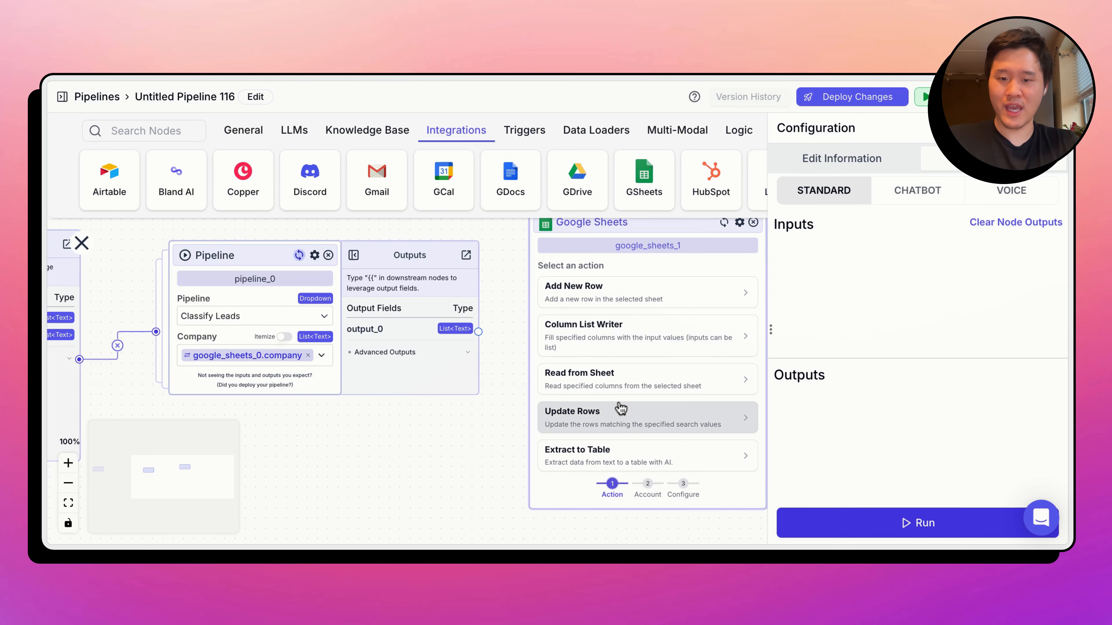
{"action": "left_click", "coordinate": [605, 350]}
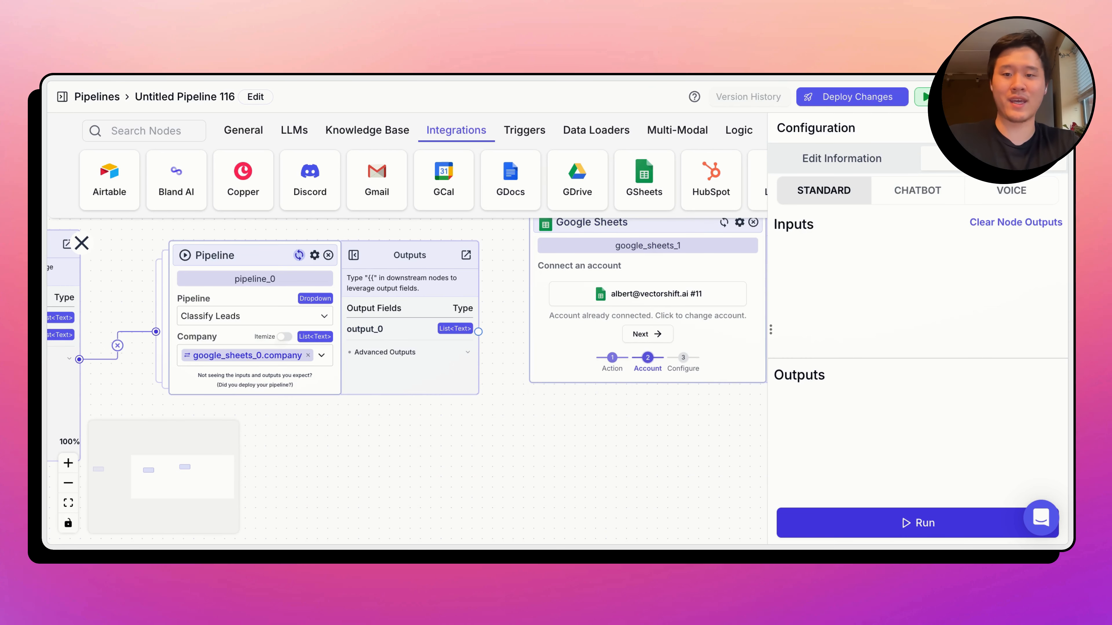
{"action": "left_click", "coordinate": [654, 335]}
{"action": "left_click", "coordinate": [653, 333]}
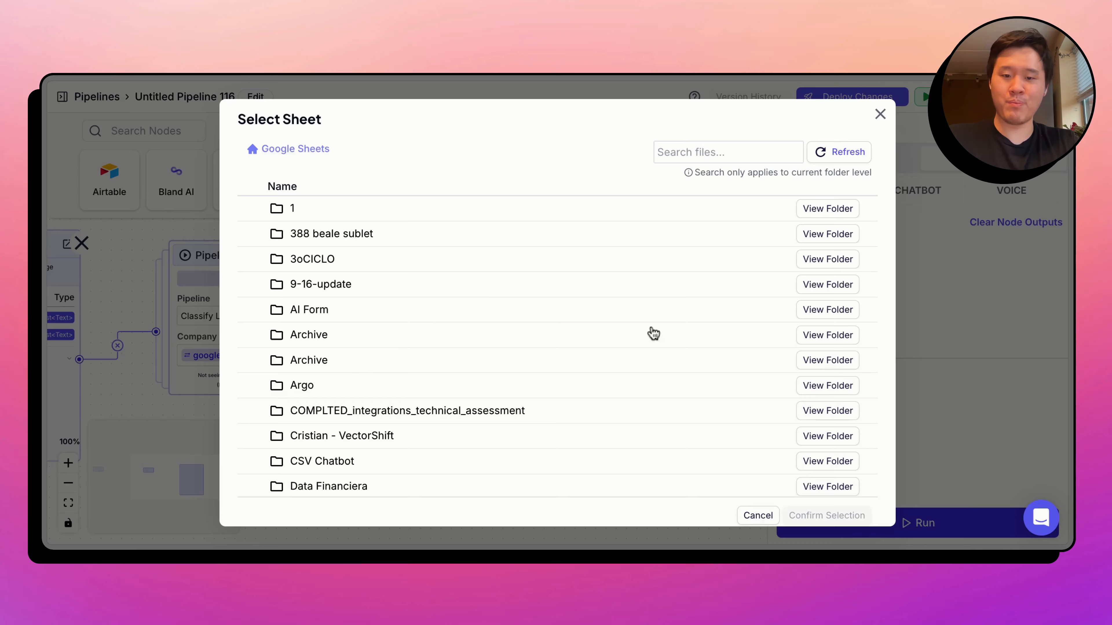
- Find the Leads For Classification spreadsheet with the search "leads fo" and select its Sheet1 for the new Google Sheets node
{"action": "left_click", "coordinate": [728, 153]}
{"action": "type", "text": "leads fo"}
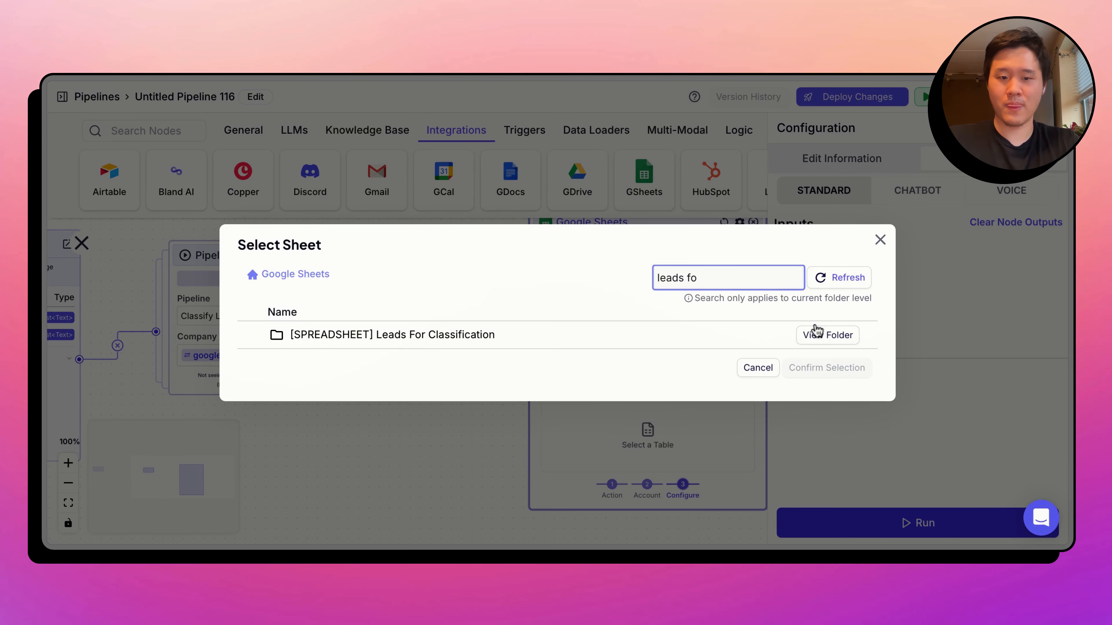
{"action": "left_click", "coordinate": [815, 332]}
{"action": "left_click", "coordinate": [254, 335]}
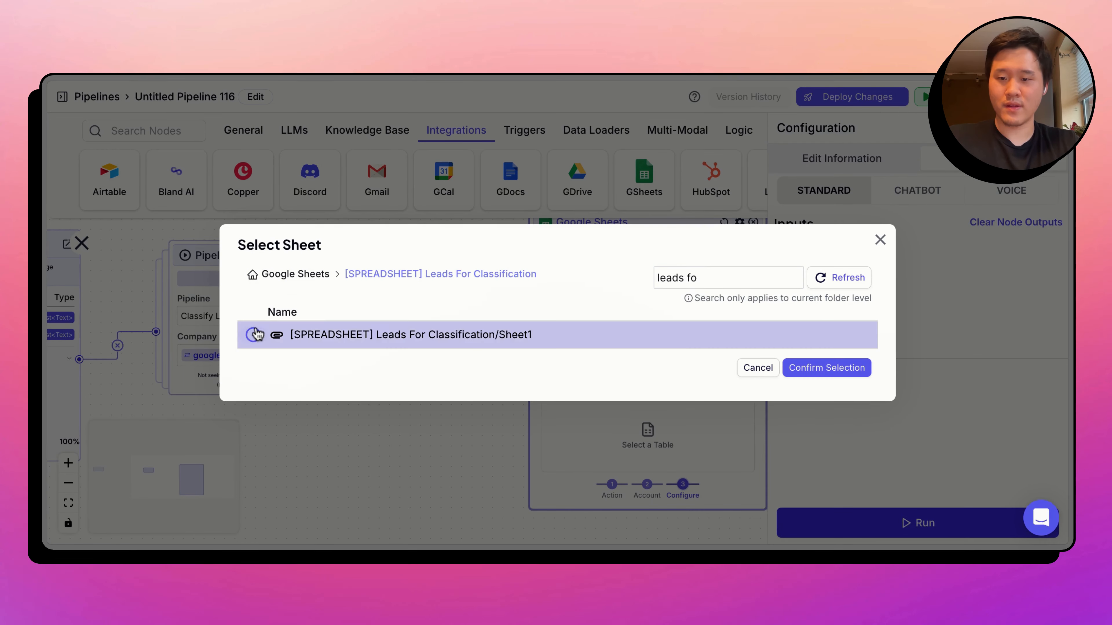
{"action": "left_click", "coordinate": [865, 370]}
- Move the Column List Writer node up beside the Pipeline node and set its Category input to pipeline_0.output_0
{"action": "left_click_drag", "start_coordinate": [490, 464], "coordinate": [422, 505]}
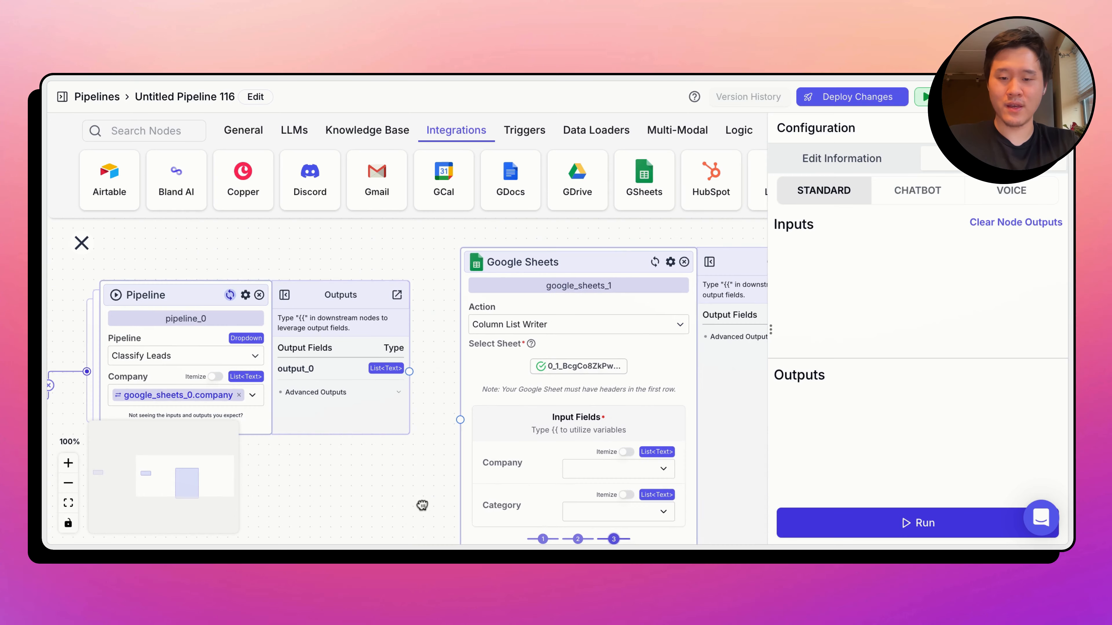
{"action": "left_click_drag", "start_coordinate": [603, 255], "coordinate": [618, 190]}
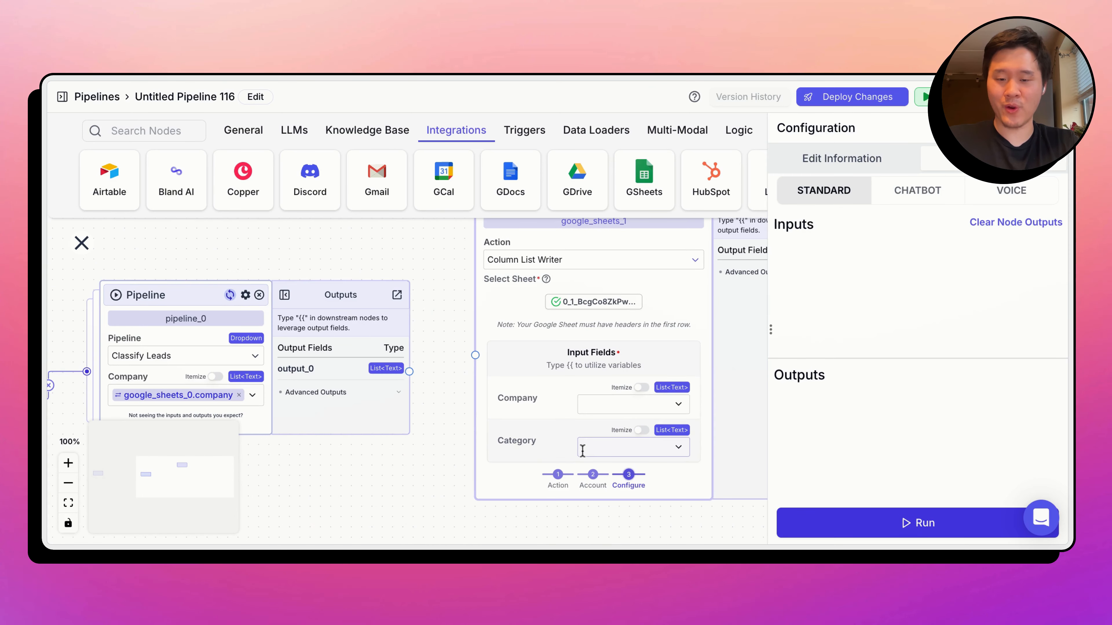
{"action": "left_click_drag", "start_coordinate": [398, 536], "coordinate": [388, 482]}
{"action": "left_click_drag", "start_coordinate": [305, 412], "coordinate": [517, 450]}
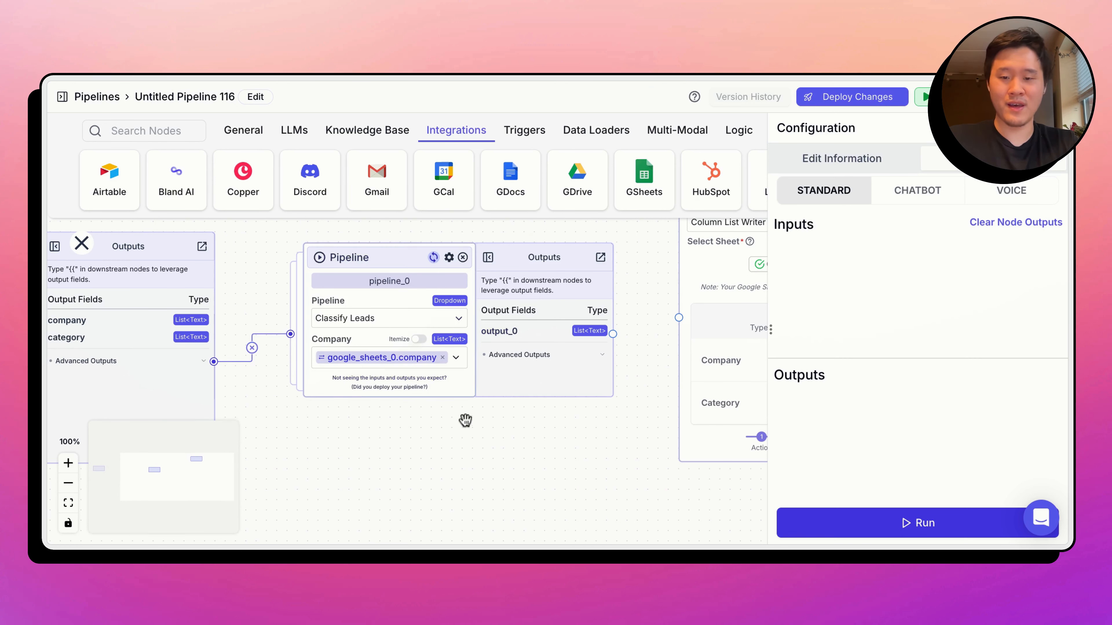
{"action": "scroll", "coordinate": [530, 472], "scroll_direction": "right", "scroll_amount": 6}
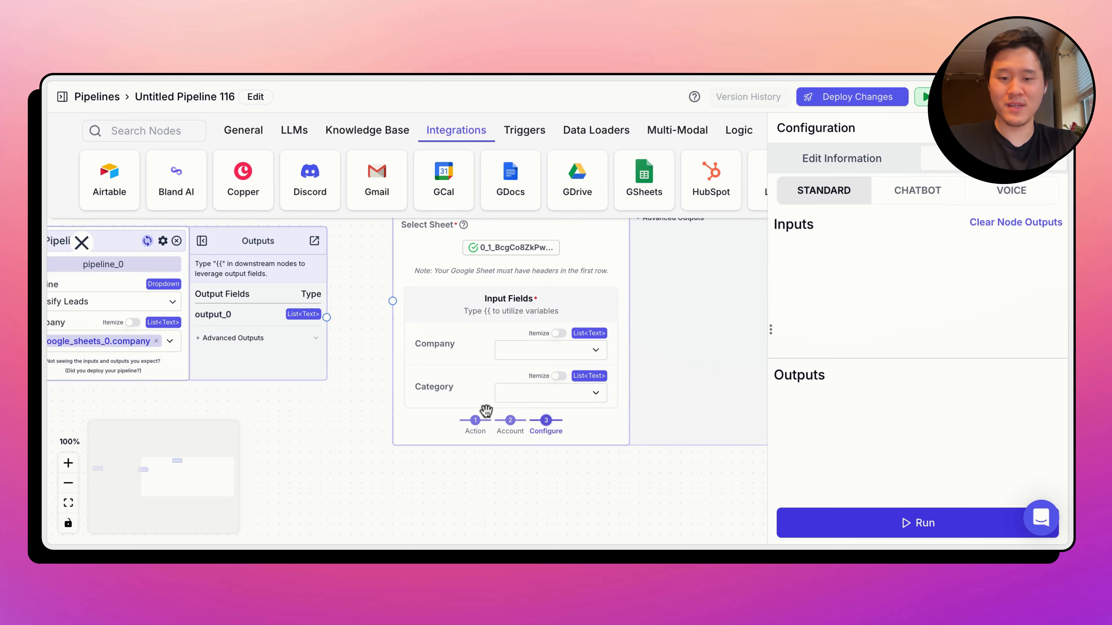
{"action": "left_click", "coordinate": [523, 394]}
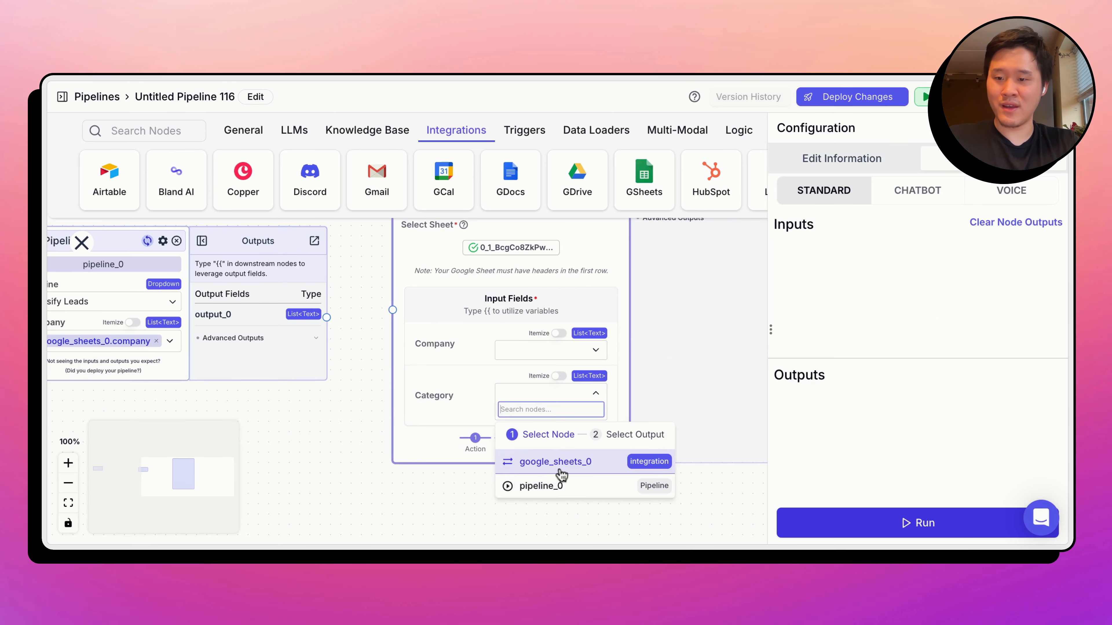
{"action": "left_click", "coordinate": [560, 483]}
{"action": "left_click", "coordinate": [577, 474]}
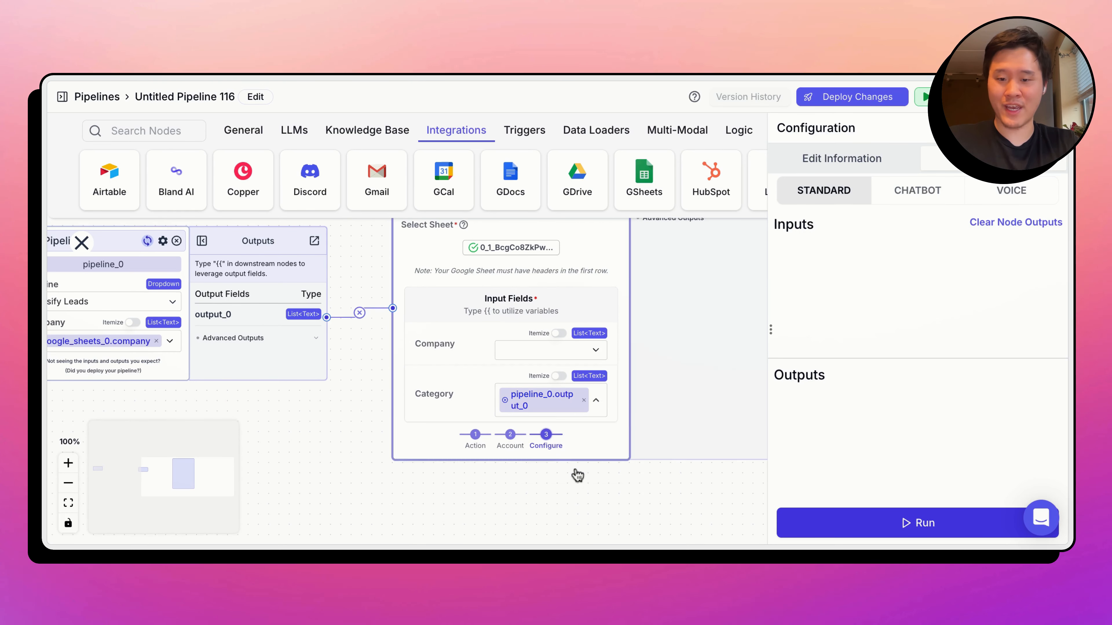
- Run the pipeline and switch to the Leads For Classification spreadsheet to view the Category column
{"action": "left_click", "coordinate": [867, 508]}
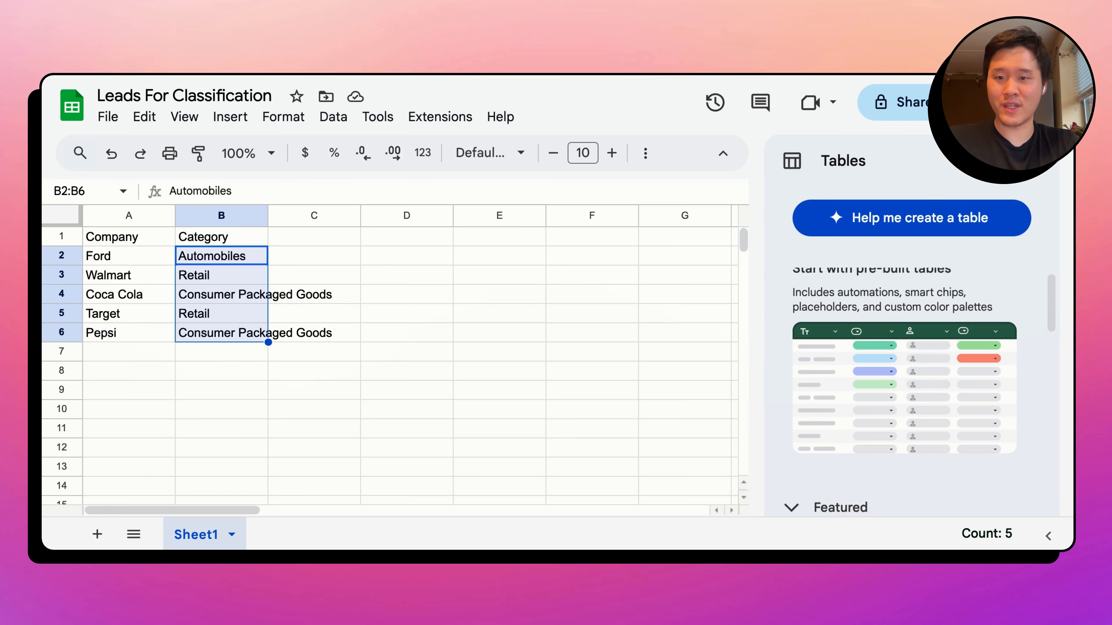
{"action": "left_click", "coordinate": [385, 271]}
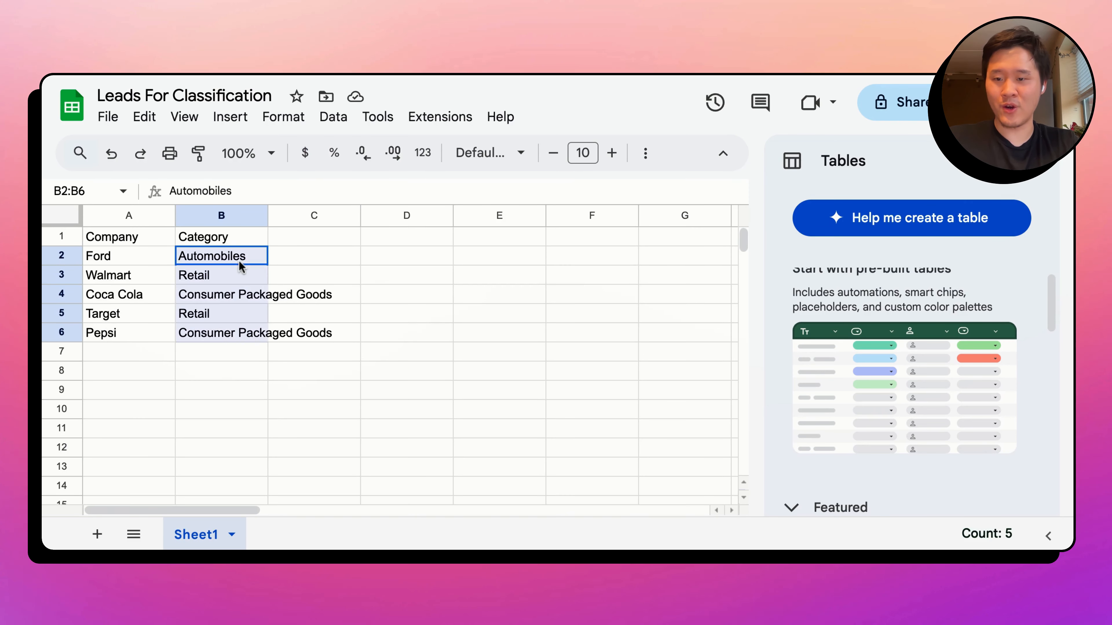
{"action": "left_click", "coordinate": [405, 338]}
- Check the category written beside each company in turn: Ford, Walmart, Target, Coca Cola and Pepsi
{"action": "left_click", "coordinate": [135, 257]}
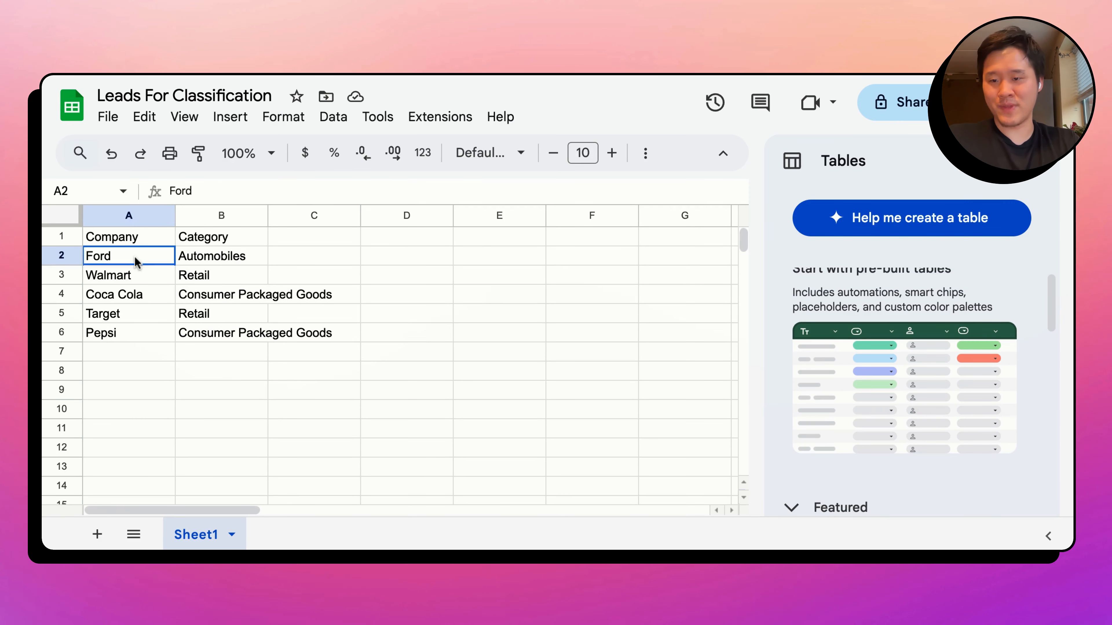
{"action": "key", "text": "shift+Right"}
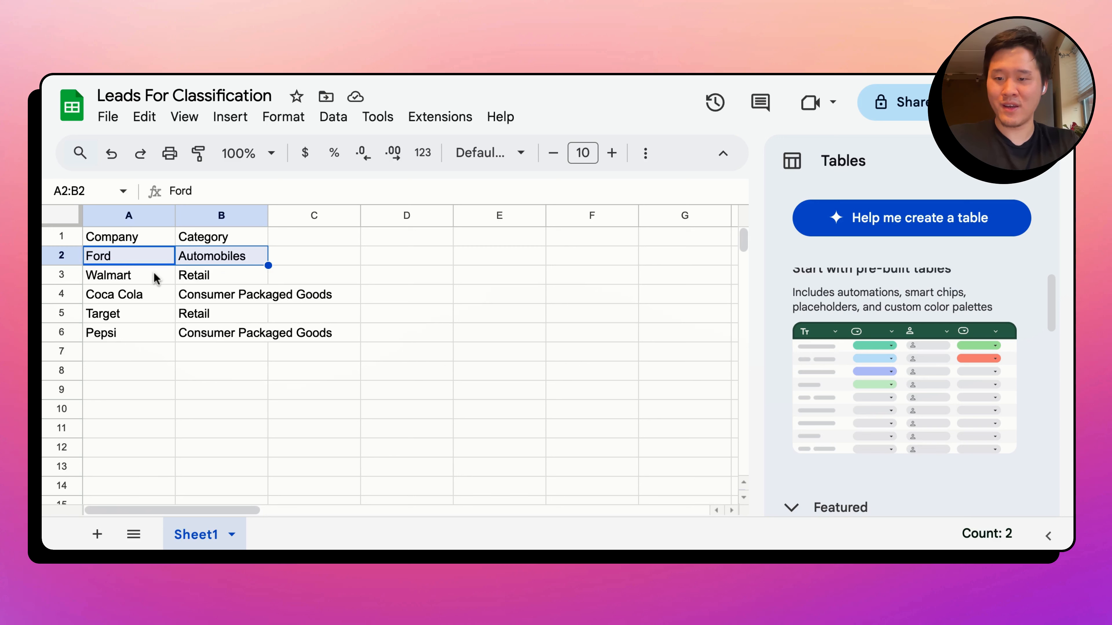
{"action": "left_click_drag", "start_coordinate": [129, 280], "coordinate": [220, 283]}
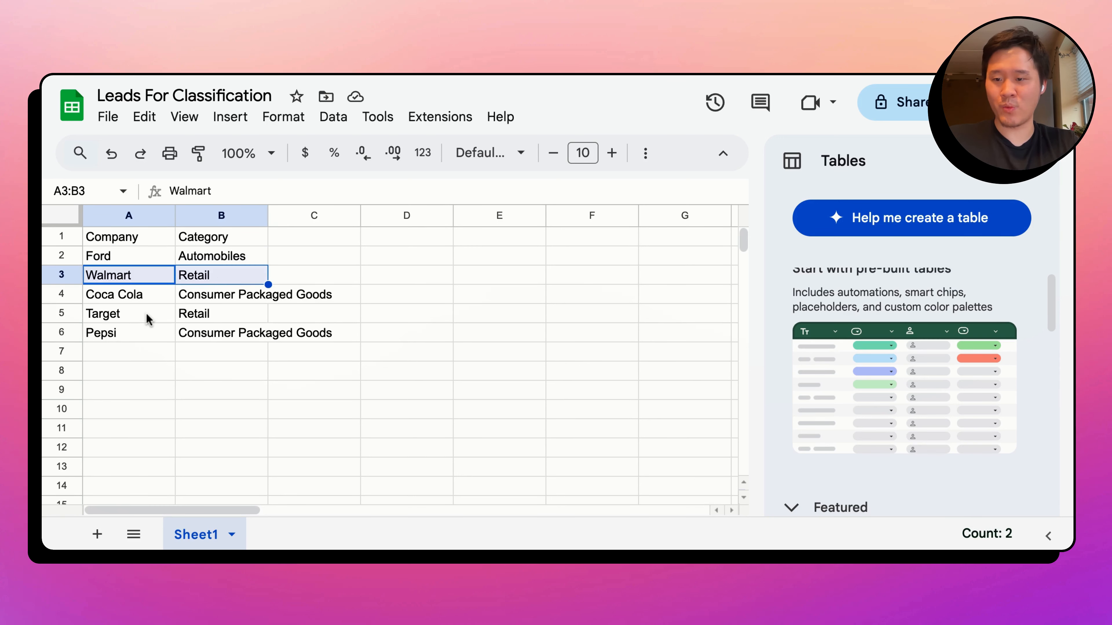
{"action": "left_click_drag", "start_coordinate": [146, 318], "coordinate": [220, 322]}
{"action": "left_click", "coordinate": [119, 297]}
{"action": "key", "text": "shift+Right"}
{"action": "left_click", "coordinate": [120, 332]}
{"action": "key", "text": "shift+Right"}
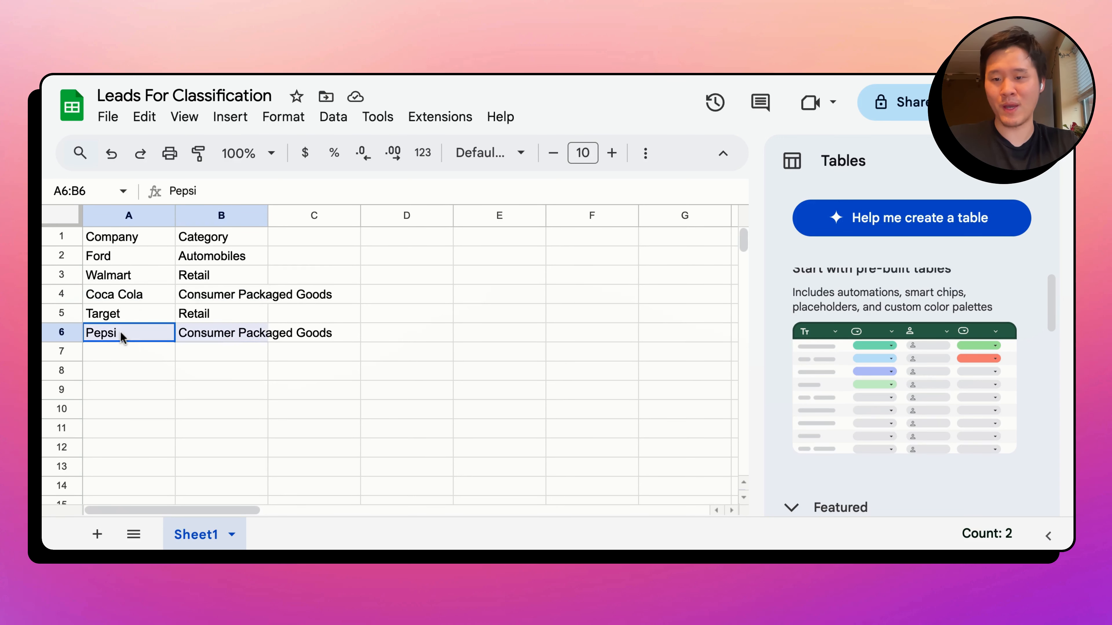